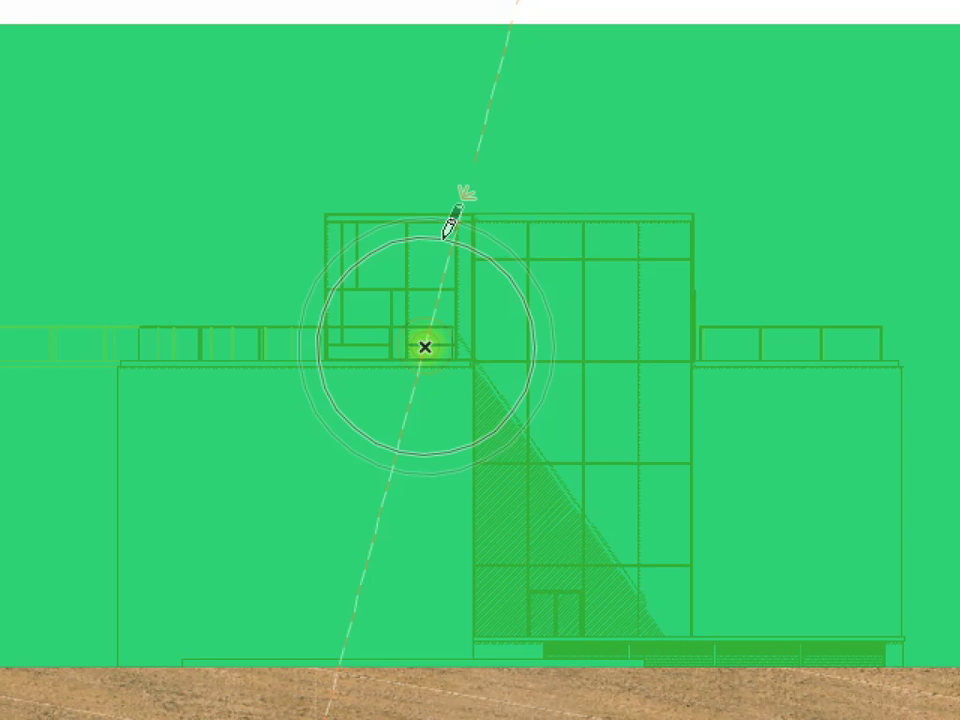
Enlarge the radial gradient of the green background fill around its centre on the building elevation.
drag(450, 221, 538, 79)
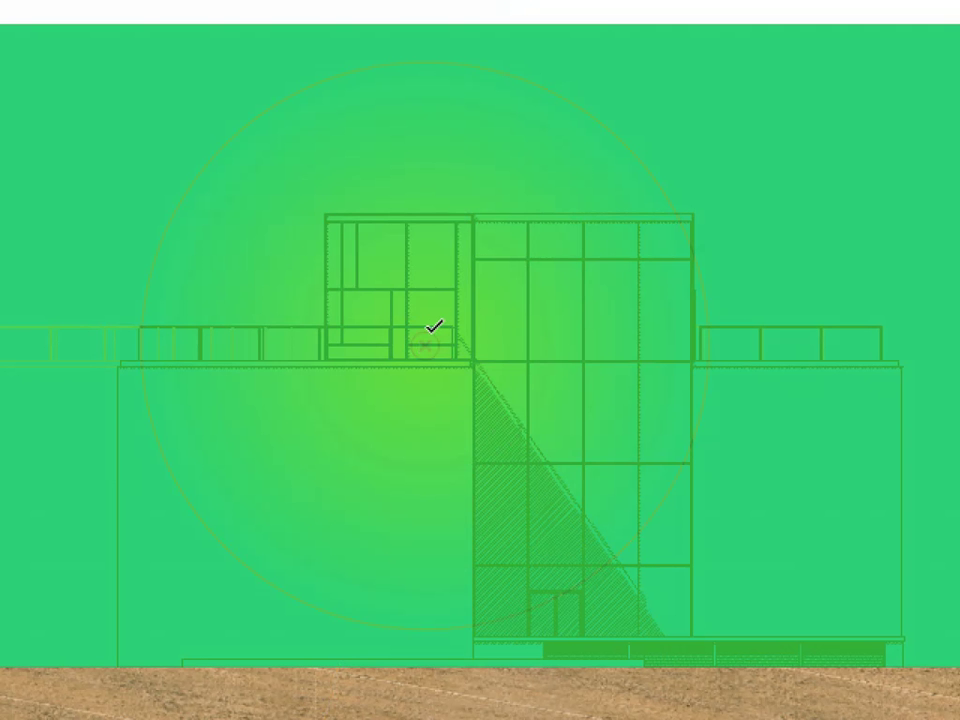
click(424, 345)
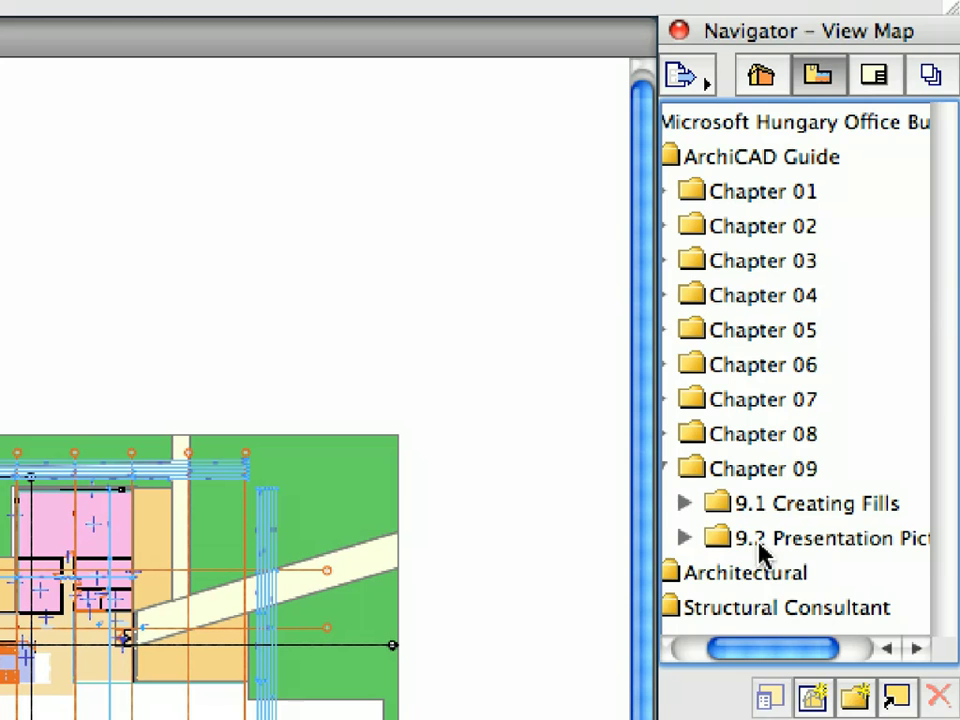
Expand the 9.1 Creating Fills folder under Chapter 09 and open the 9.1.1 E-07 Elevation view.
click(684, 502)
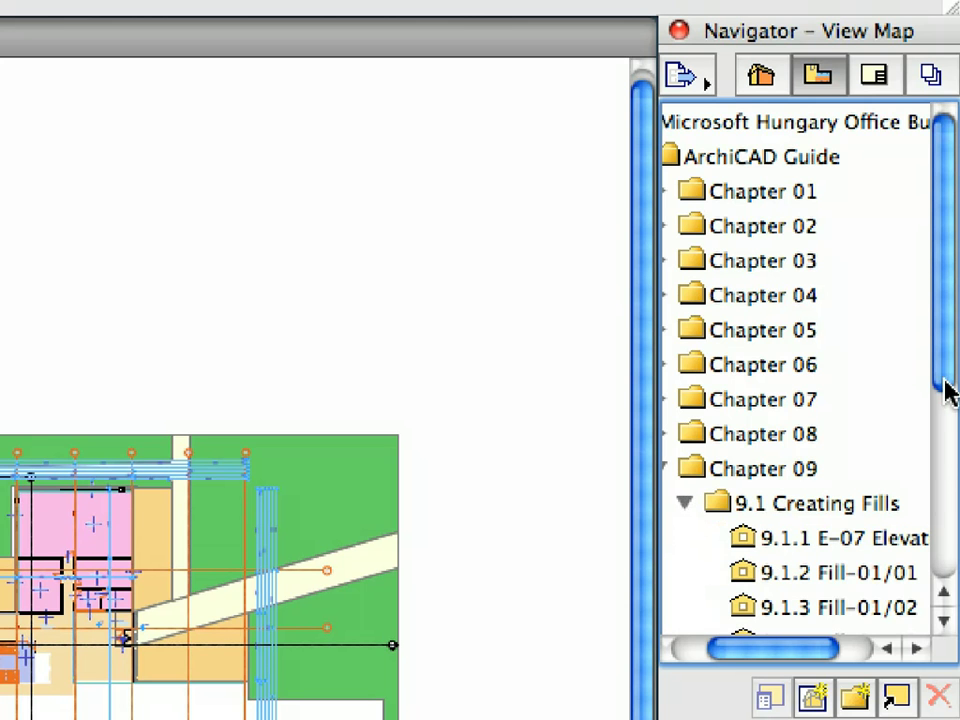
drag(949, 392, 930, 556)
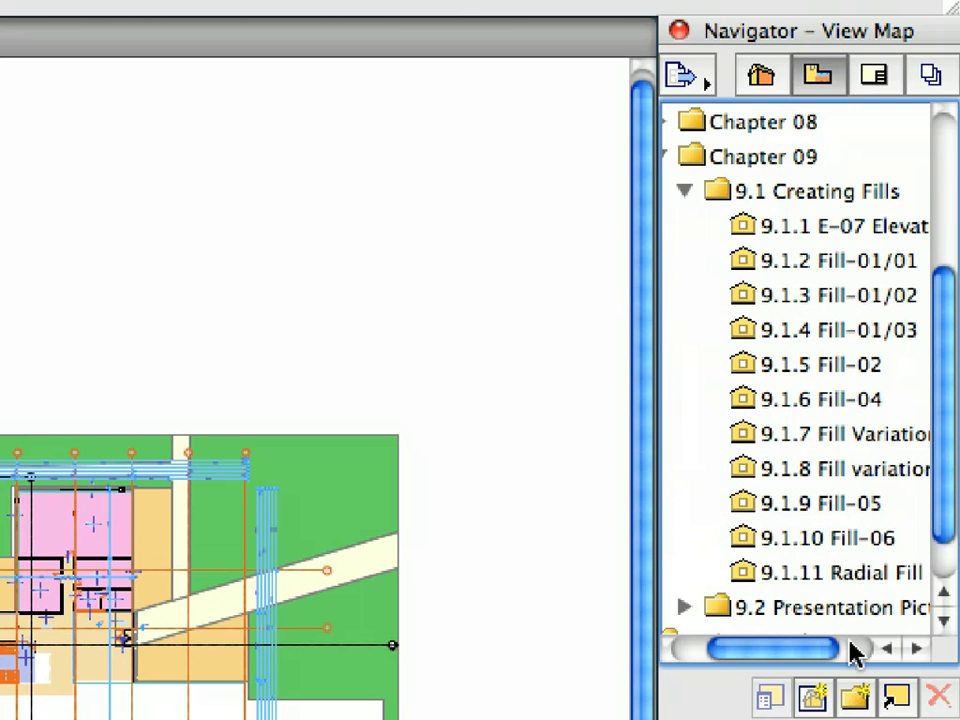
drag(808, 649, 818, 652)
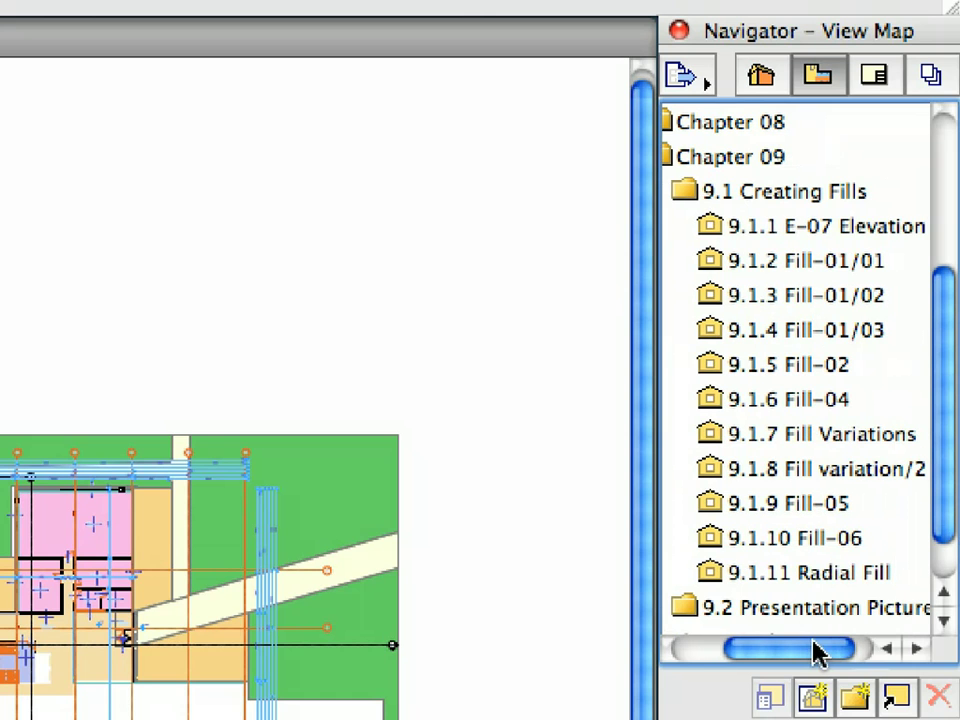
double_click(857, 238)
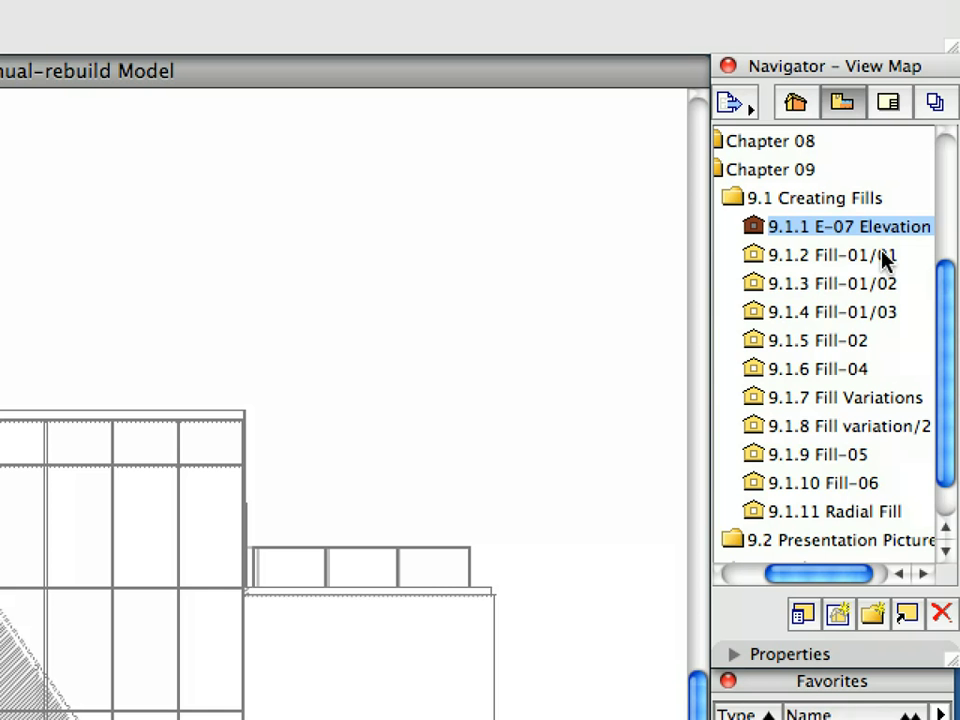
Open the 9.1.2 Fill-01/01 view and load the Fill-01 favorite for the Fill tool.
double_click(915, 177)
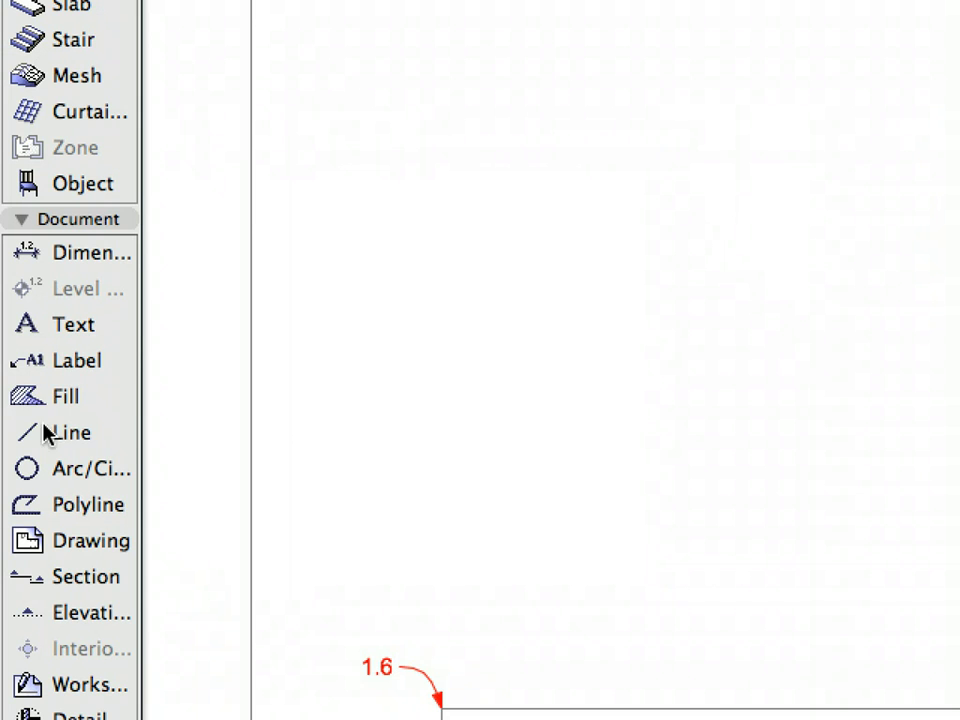
click(30, 447)
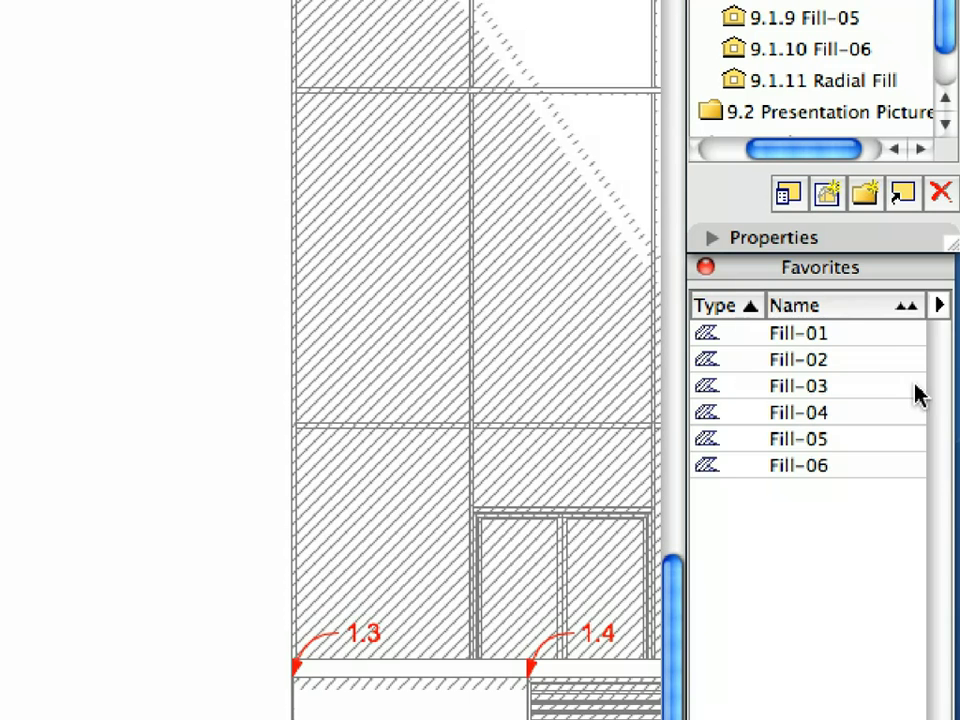
click(885, 338)
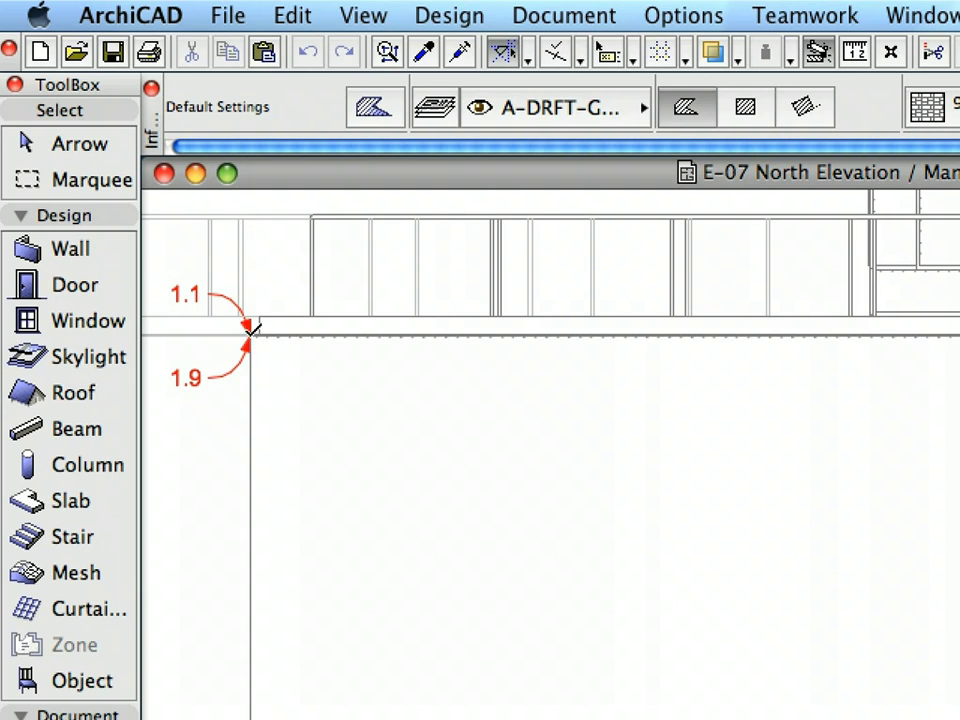
Draw an Image-Stone fill polygon over the elevation's left wall, following the marked points 1.1 to 1.9.
click(250, 338)
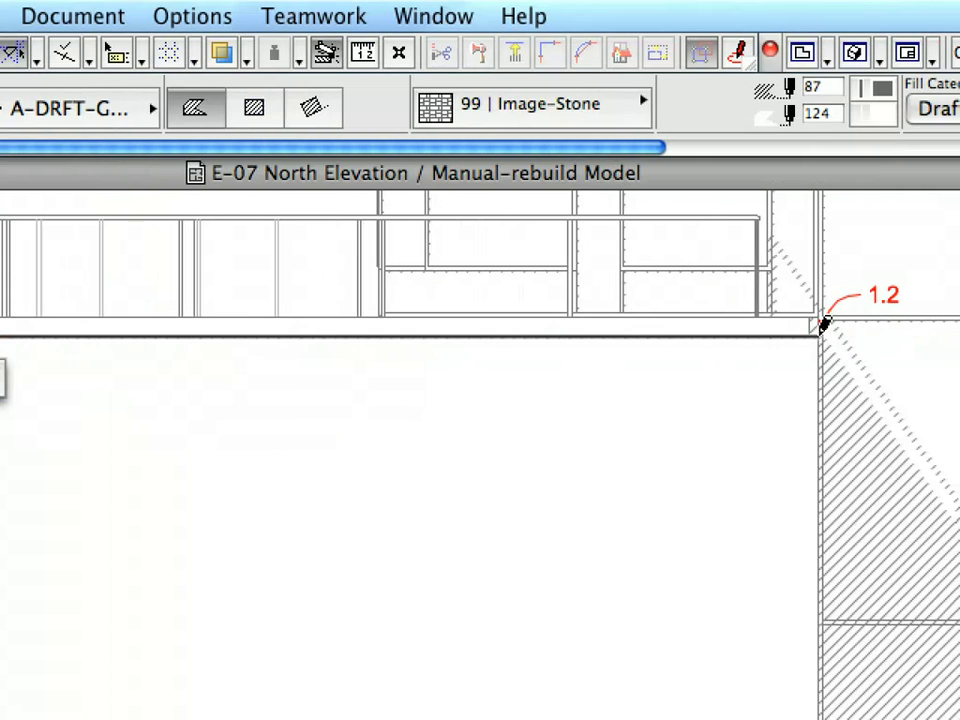
click(822, 325)
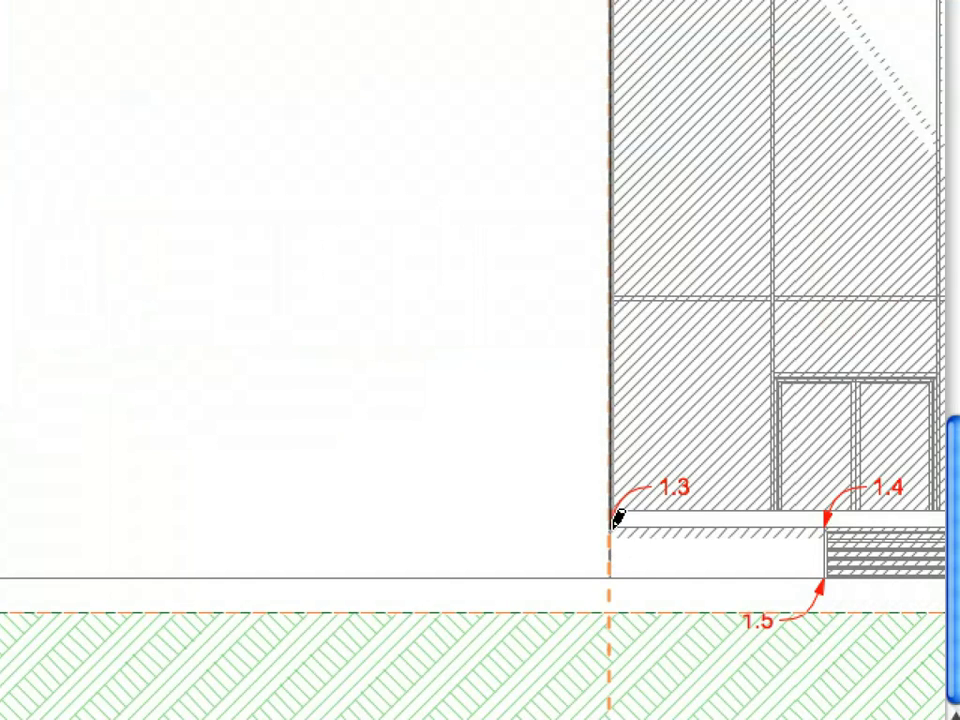
click(611, 526)
click(826, 524)
click(827, 576)
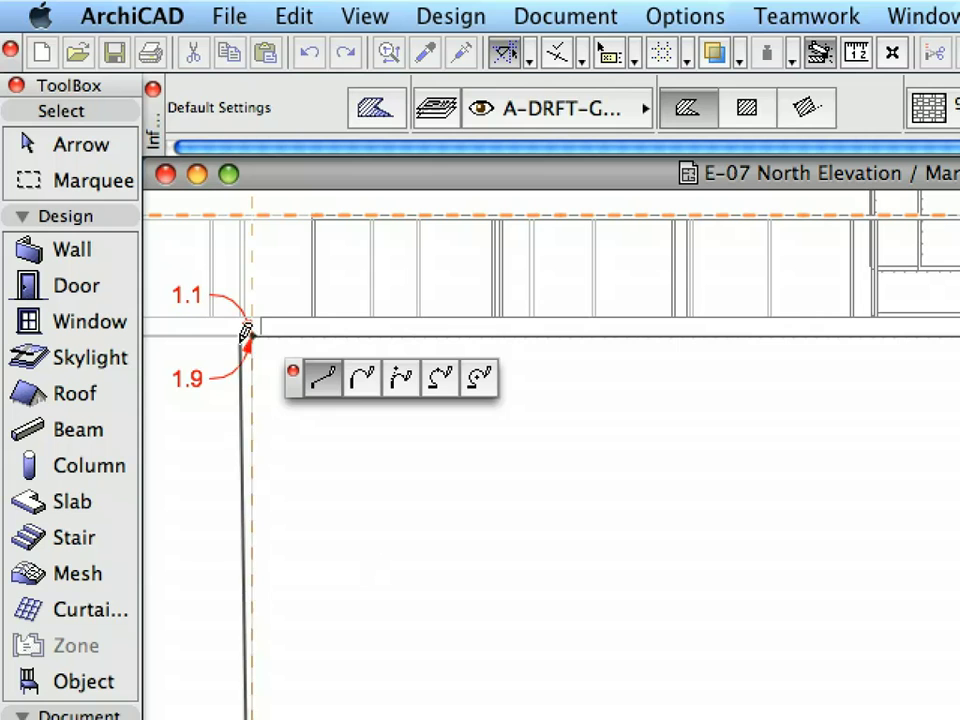
click(250, 329)
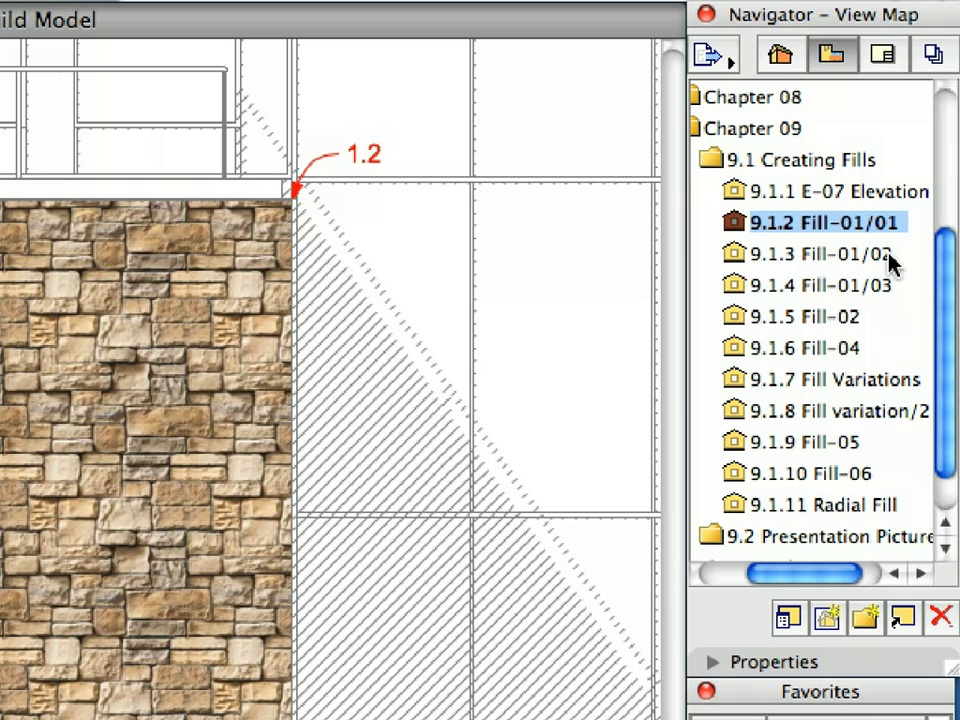
Open the 9.1.3 Fill-01/02 view and draw an Image-Stone fill over the right wall through points 1.1 to 1.5.
click(922, 193)
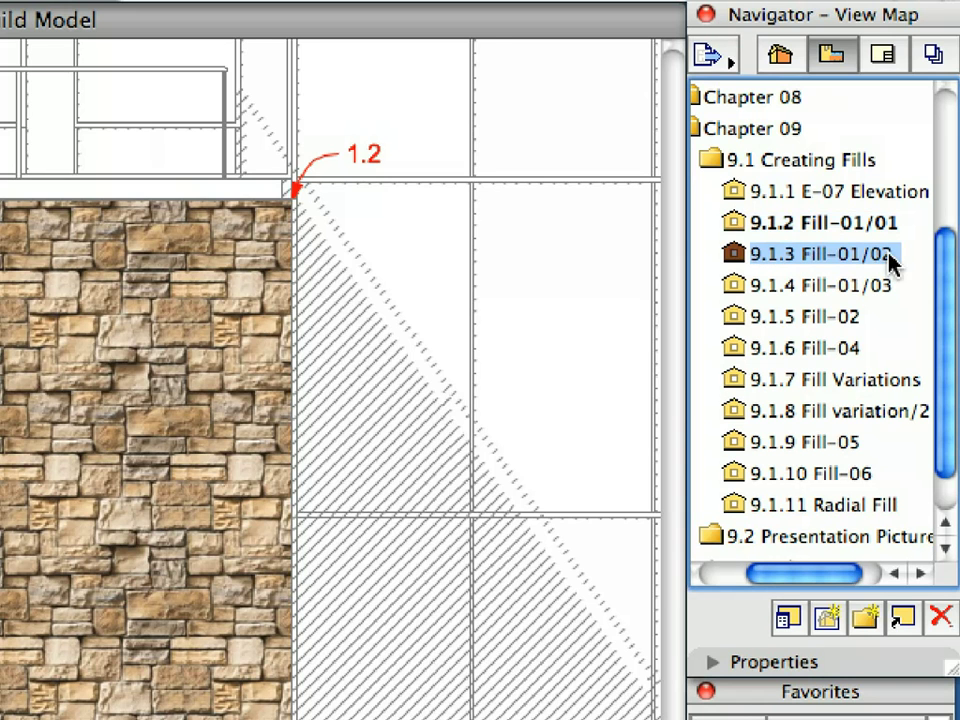
double_click(892, 260)
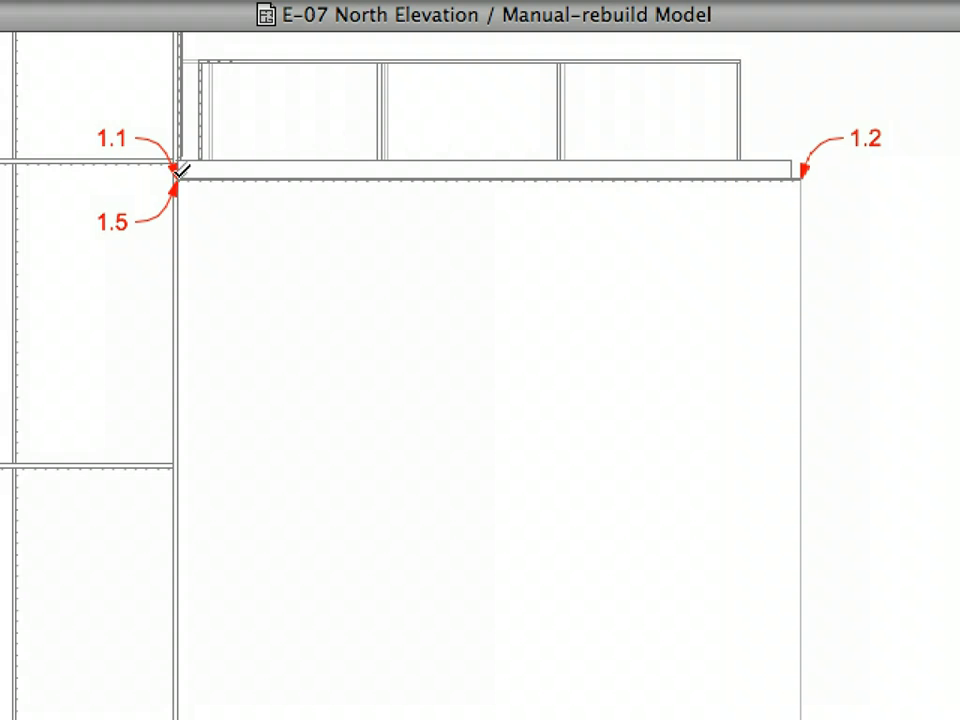
click(176, 175)
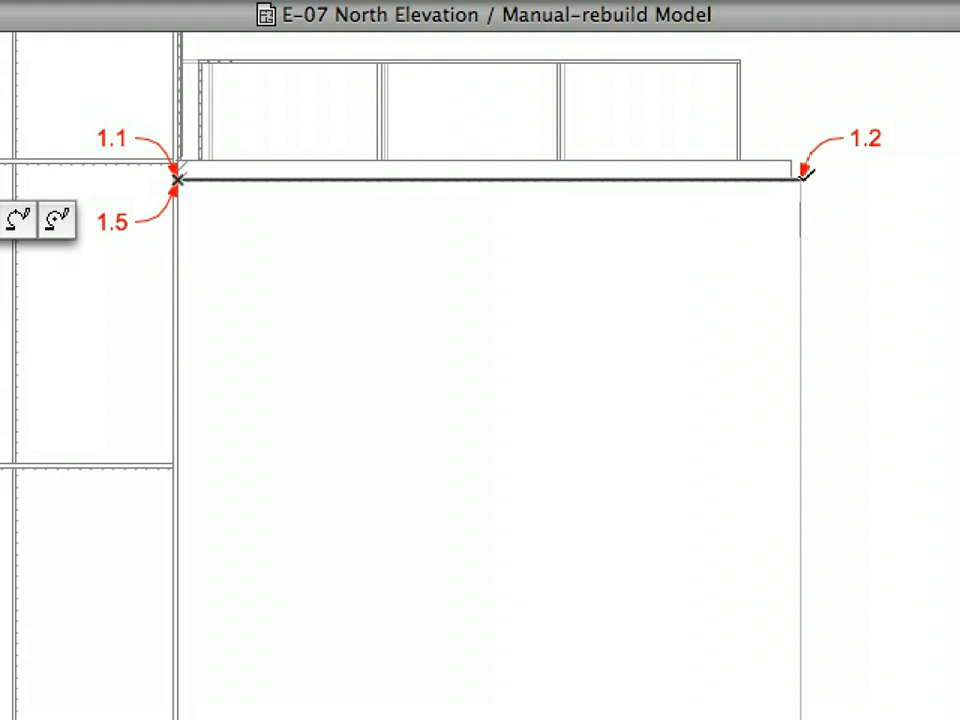
click(806, 172)
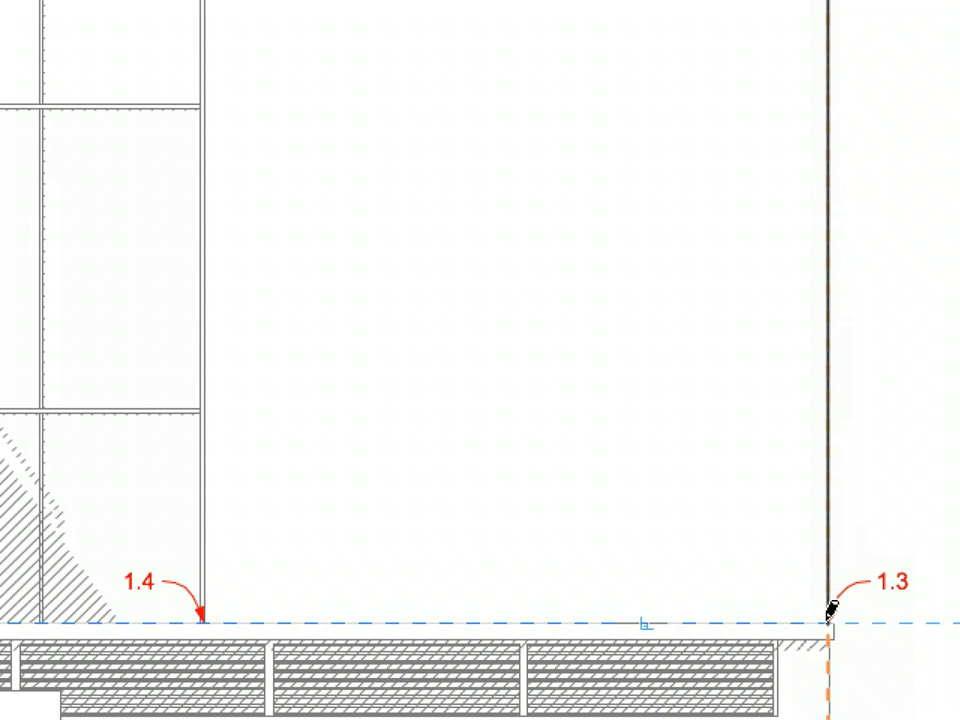
click(829, 620)
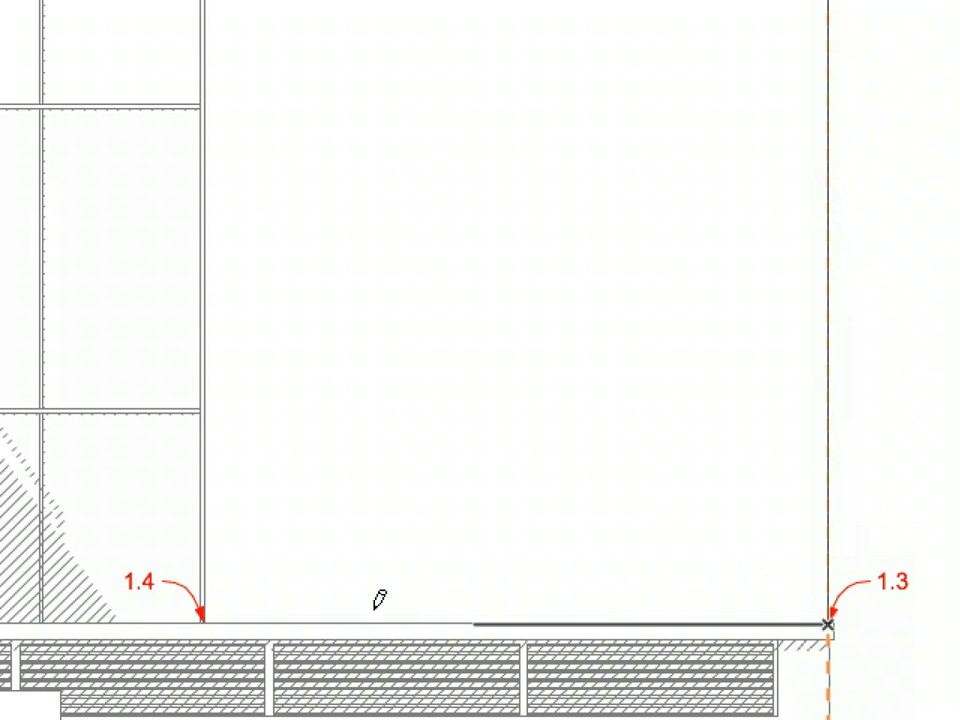
click(206, 621)
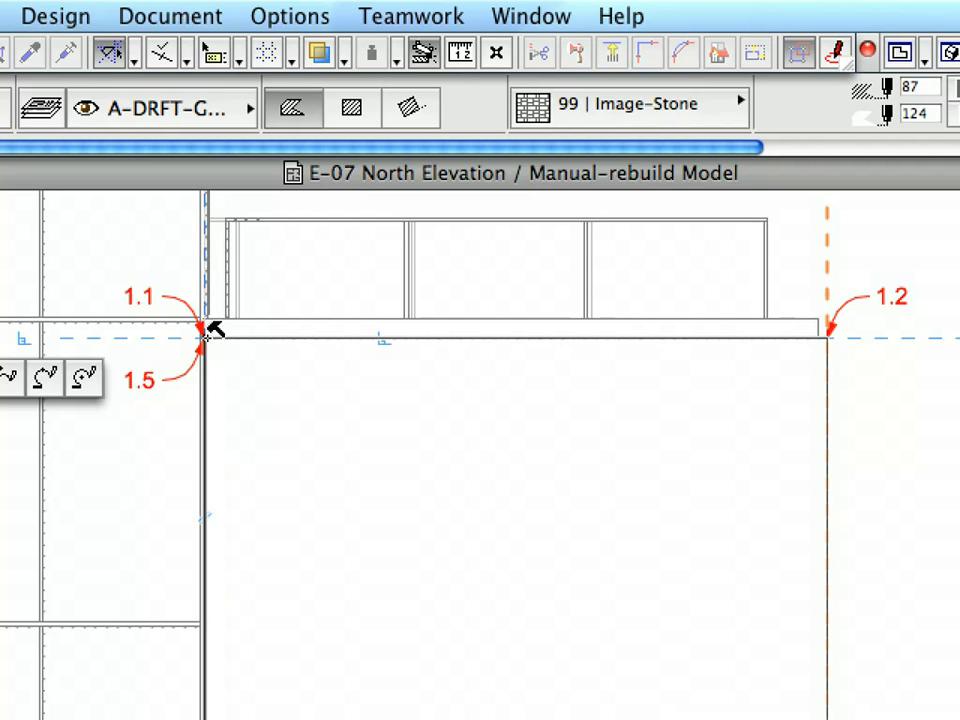
click(206, 336)
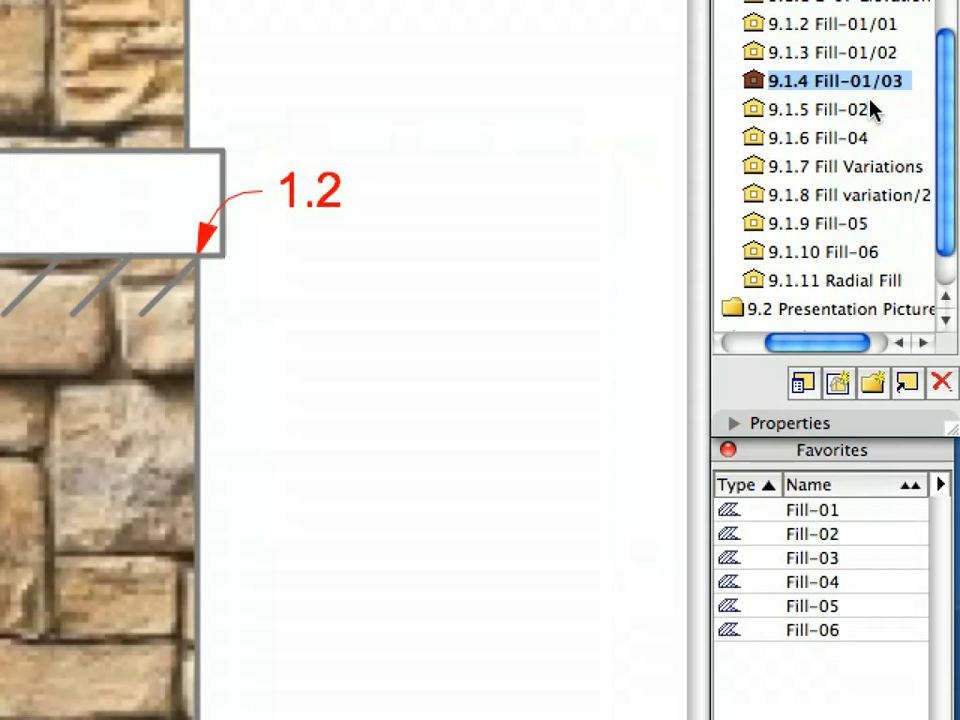
Open the 9.1.5 Fill-02 view and load the Fill-02 favorite for the Fill tool.
click(906, 223)
double_click(852, 111)
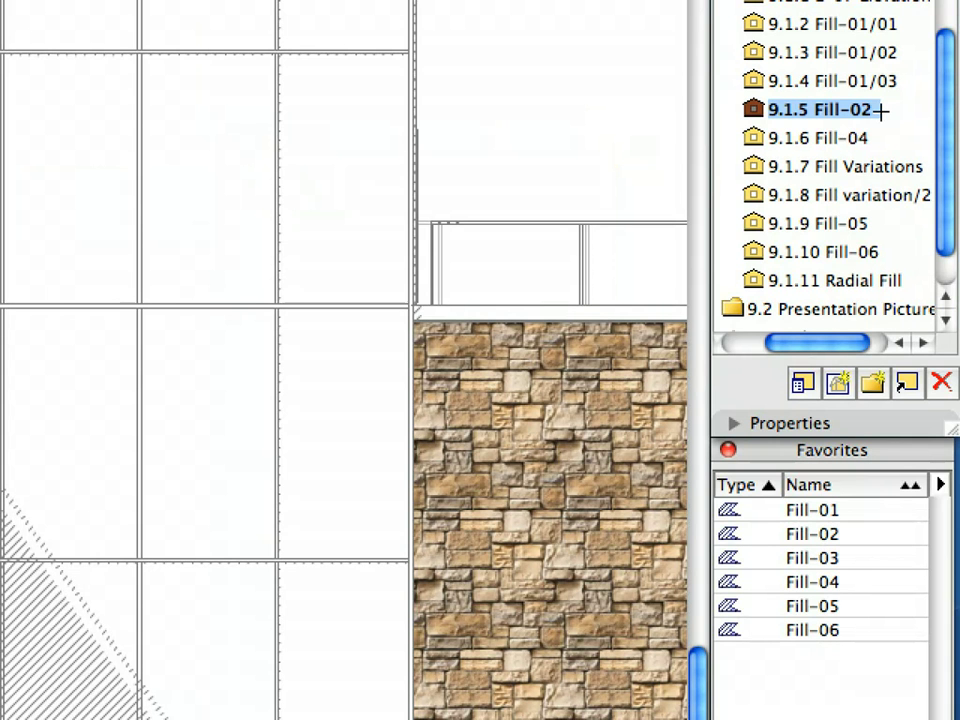
click(862, 541)
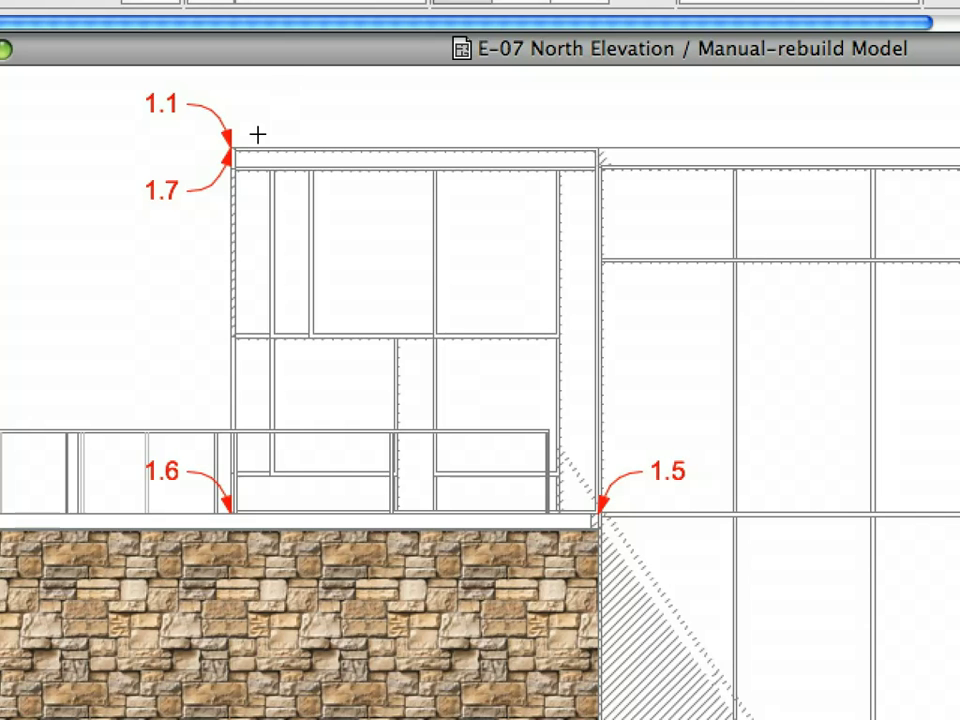
Draw an Image-Glass3 fill polygon over the glazed central facade, following the marked points 1.1 to 1.7.
click(232, 141)
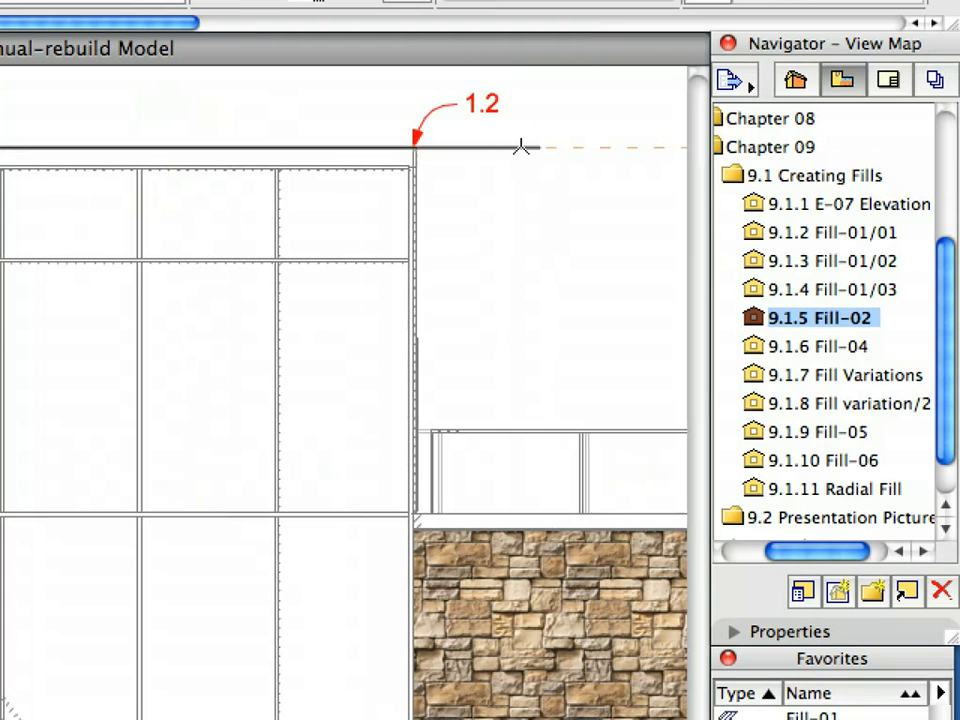
click(415, 147)
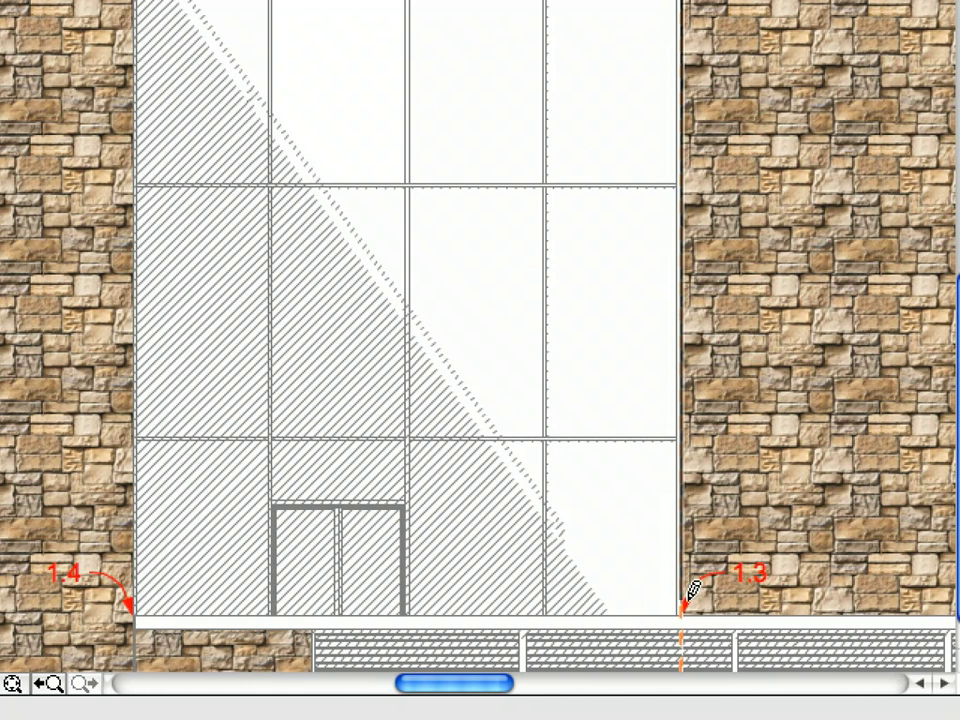
click(684, 606)
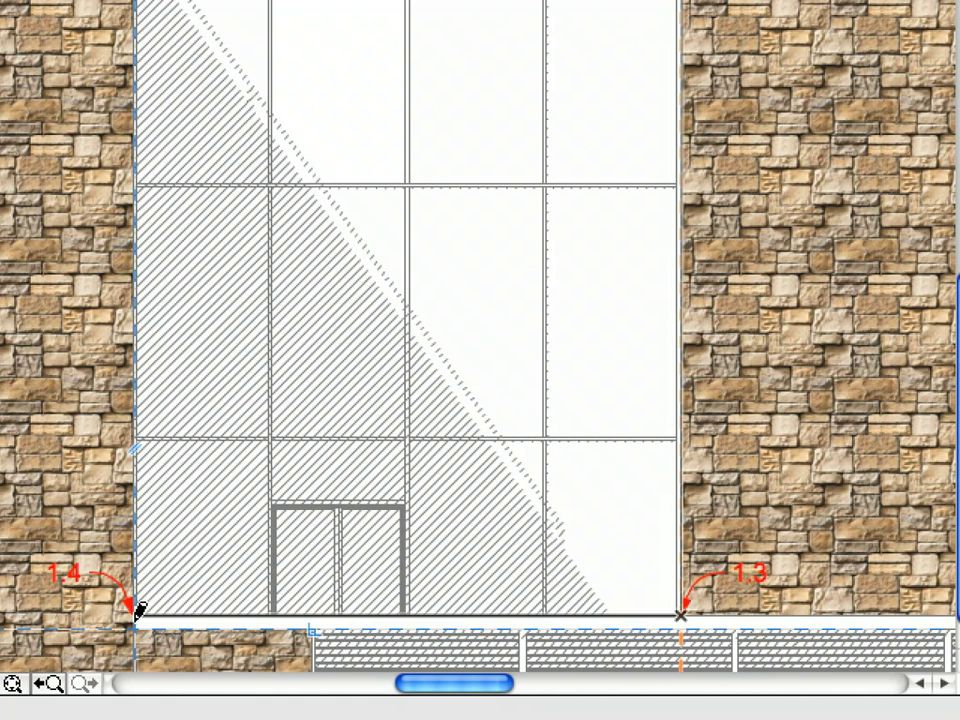
click(137, 609)
click(413, 320)
click(230, 319)
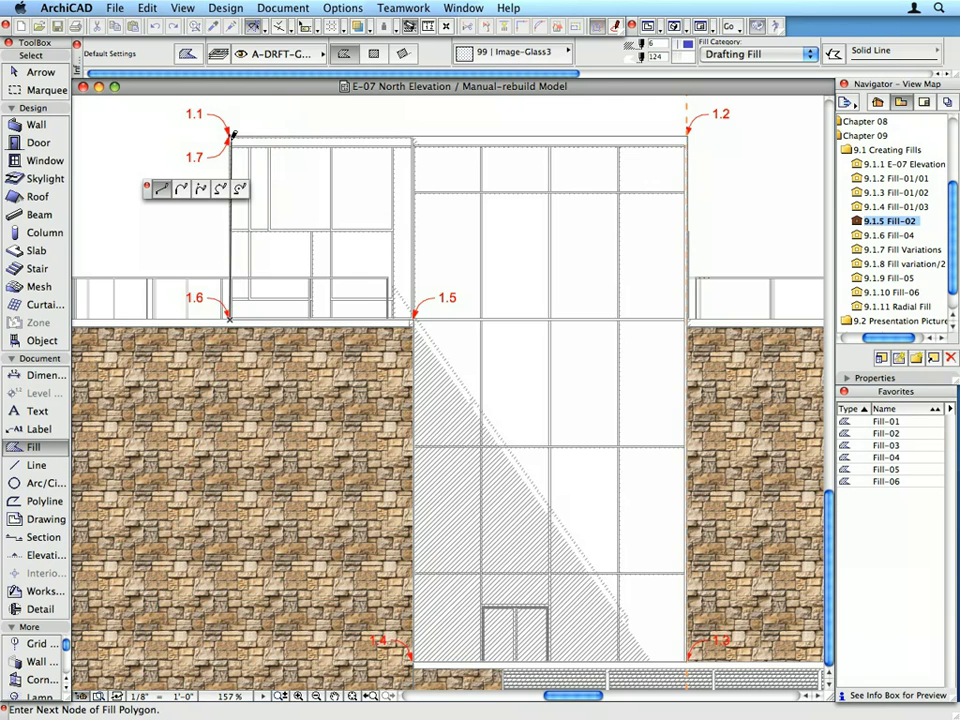
click(231, 129)
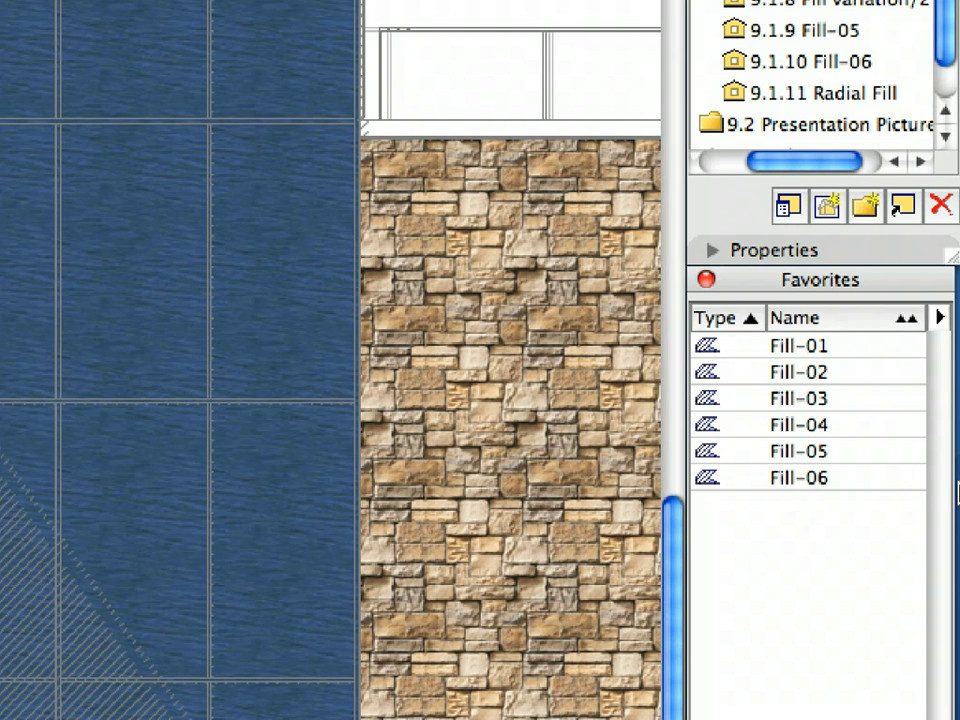
Load the Fill-03 favorite as the Fill tool's default settings.
click(912, 433)
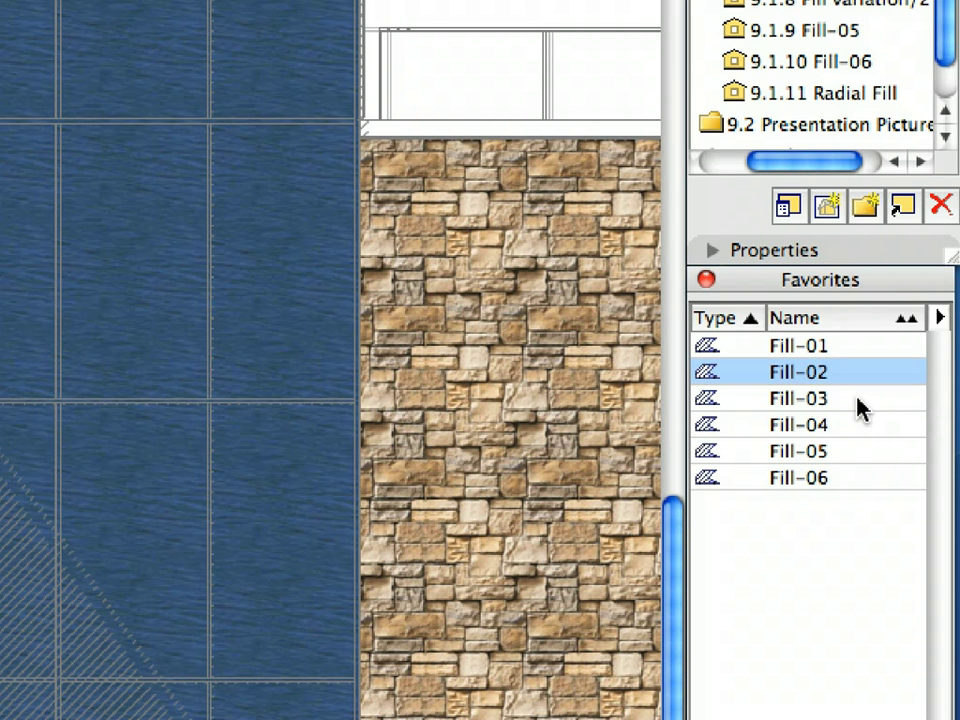
click(912, 446)
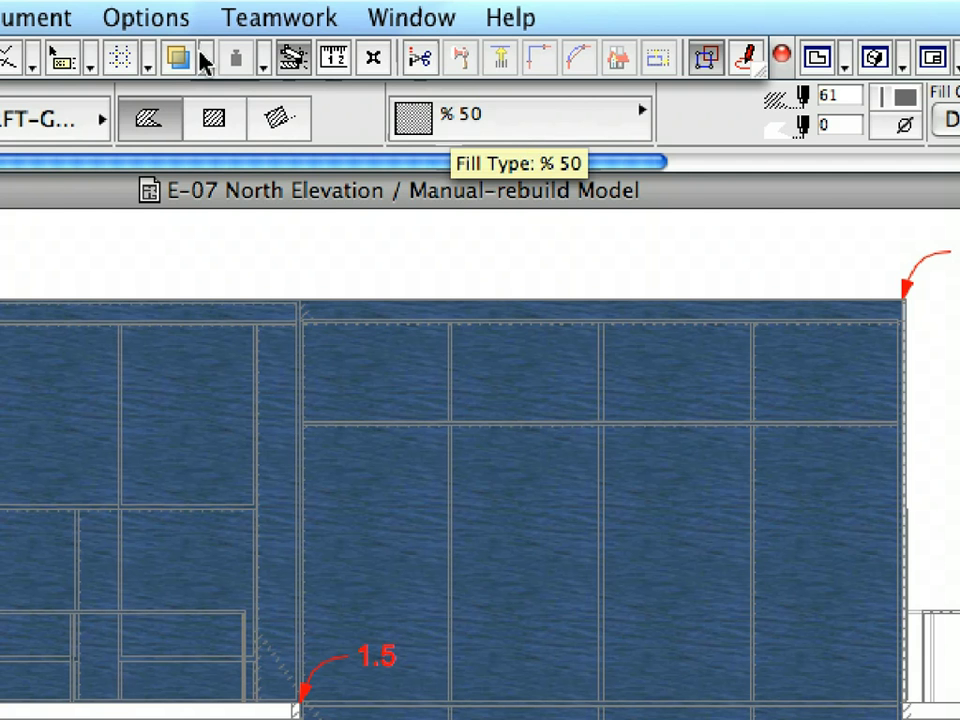
Open the Fill Types settings and inspect the fill appearance and translucency of the % 50 fill.
mouse_move(176, 58)
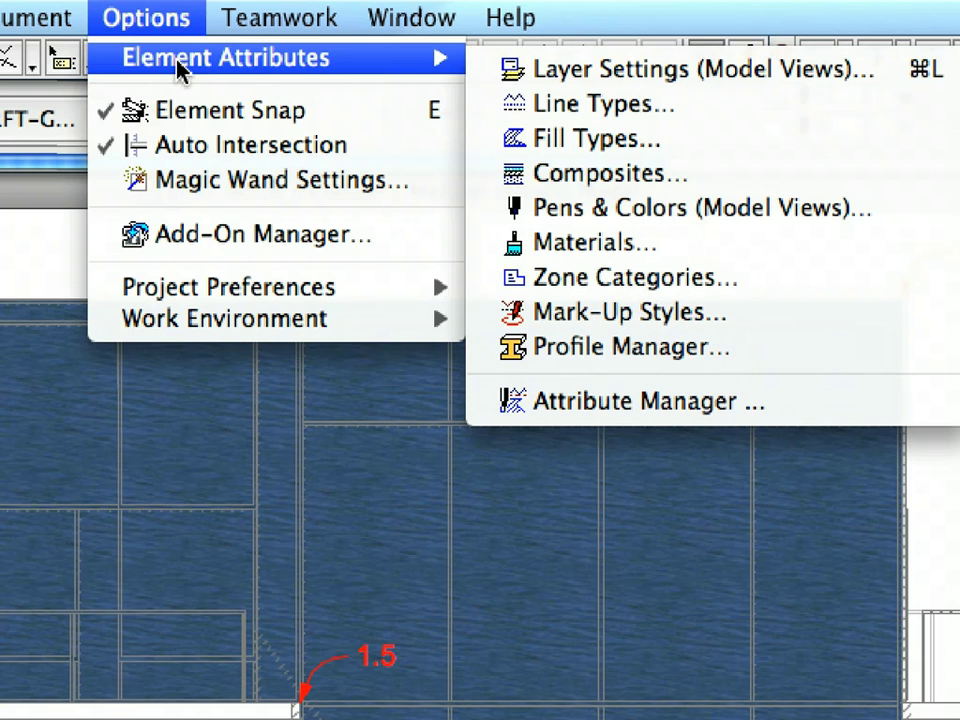
click(688, 148)
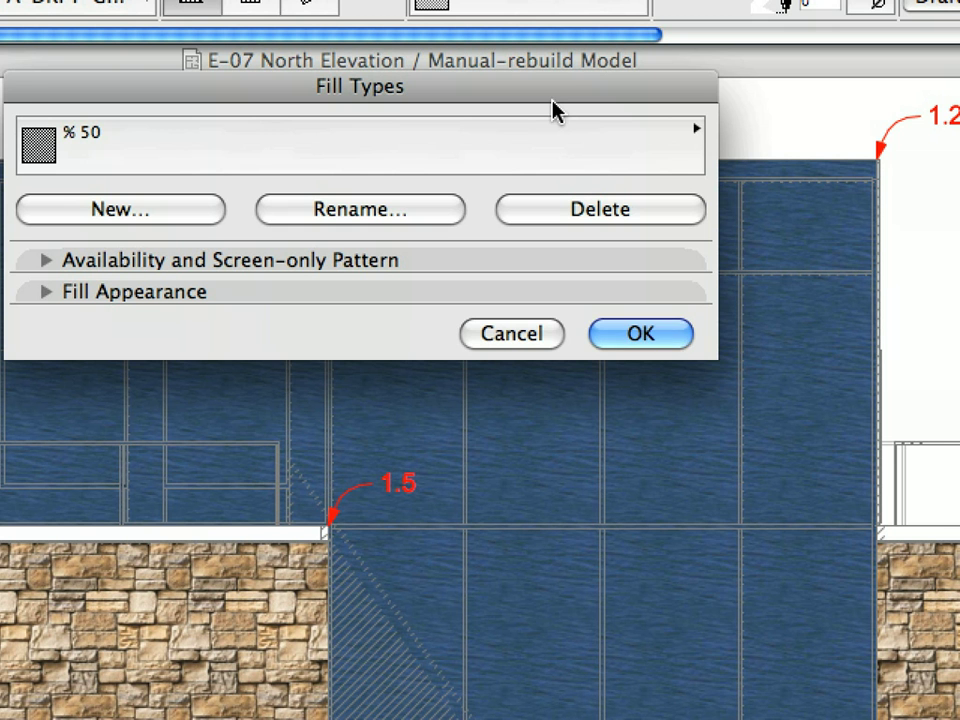
click(666, 155)
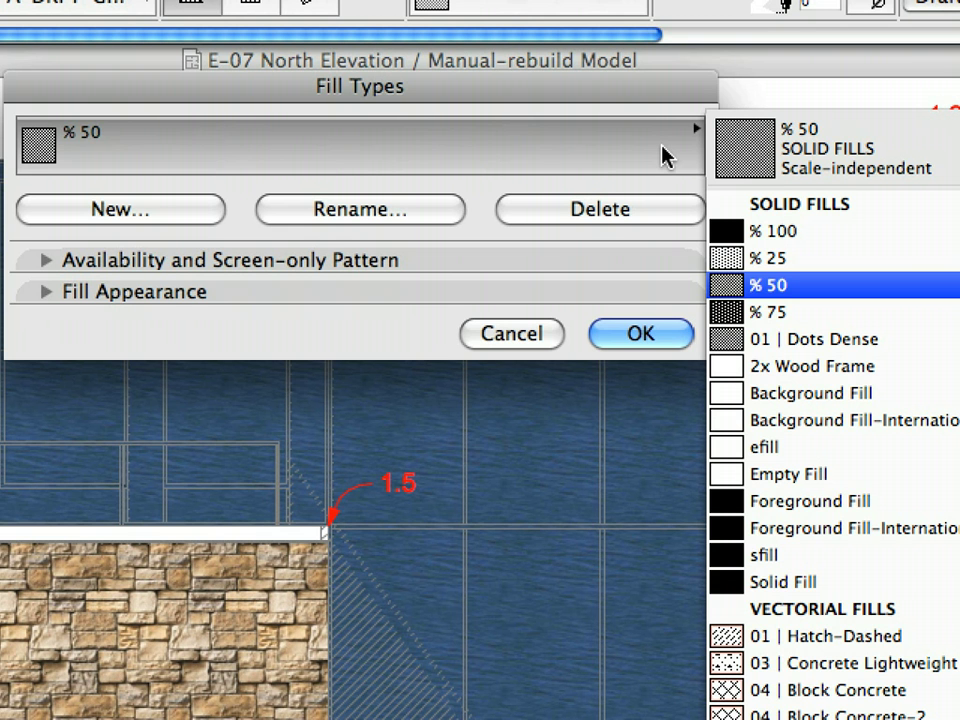
click(663, 157)
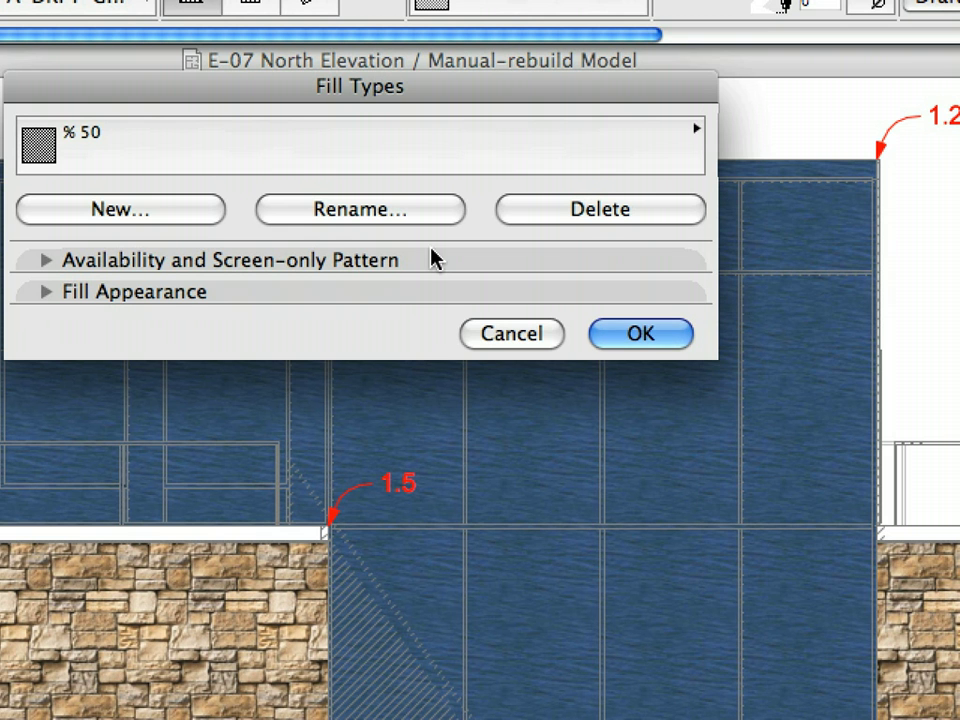
click(392, 297)
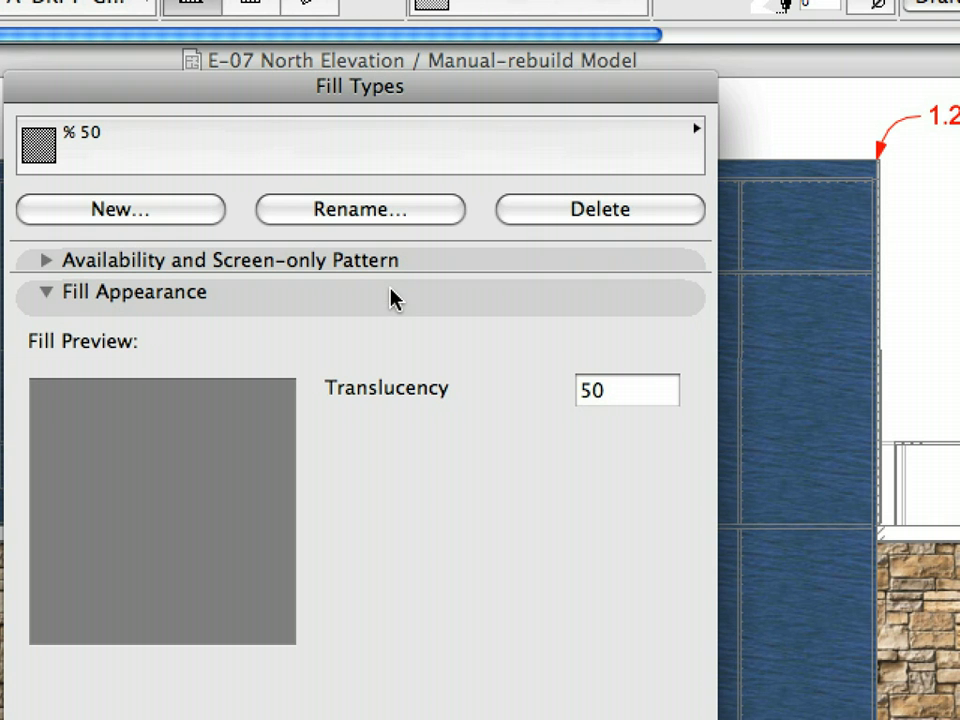
double_click(621, 400)
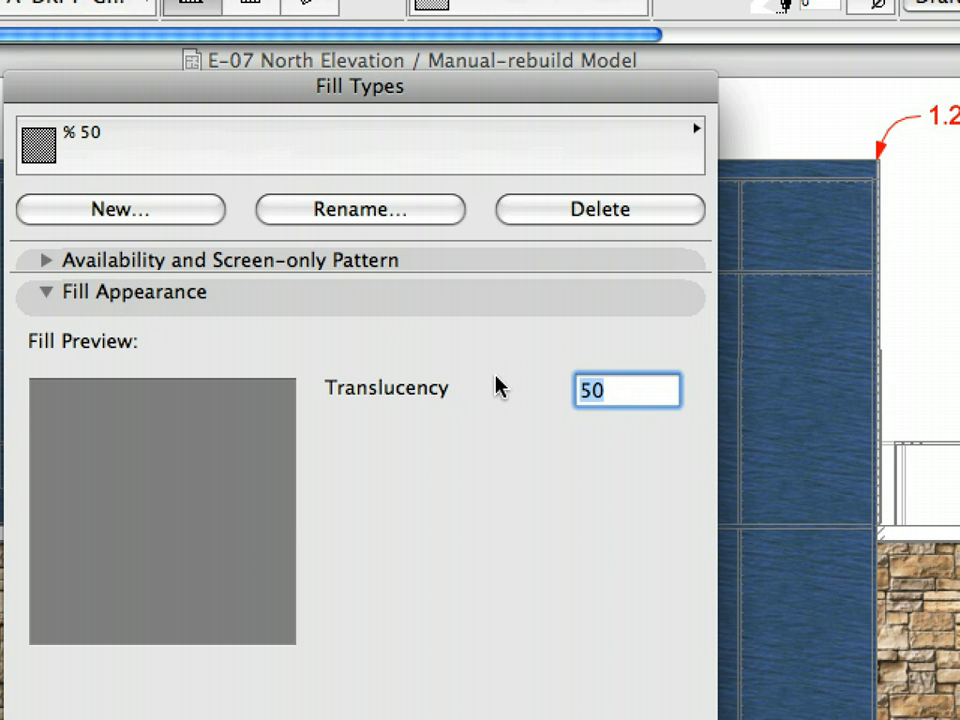
click(468, 303)
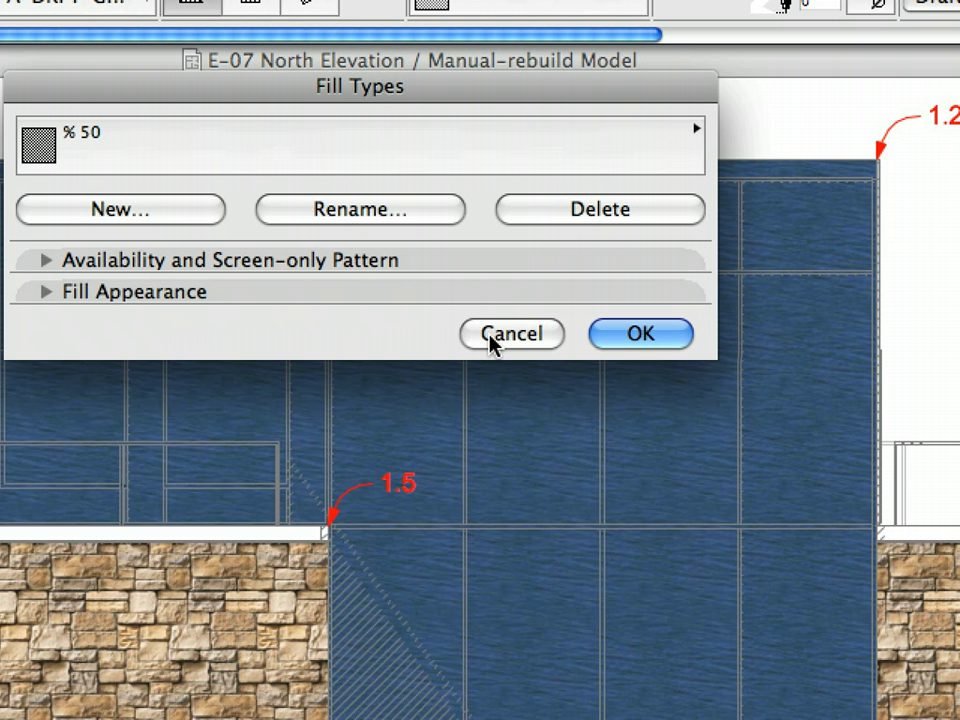
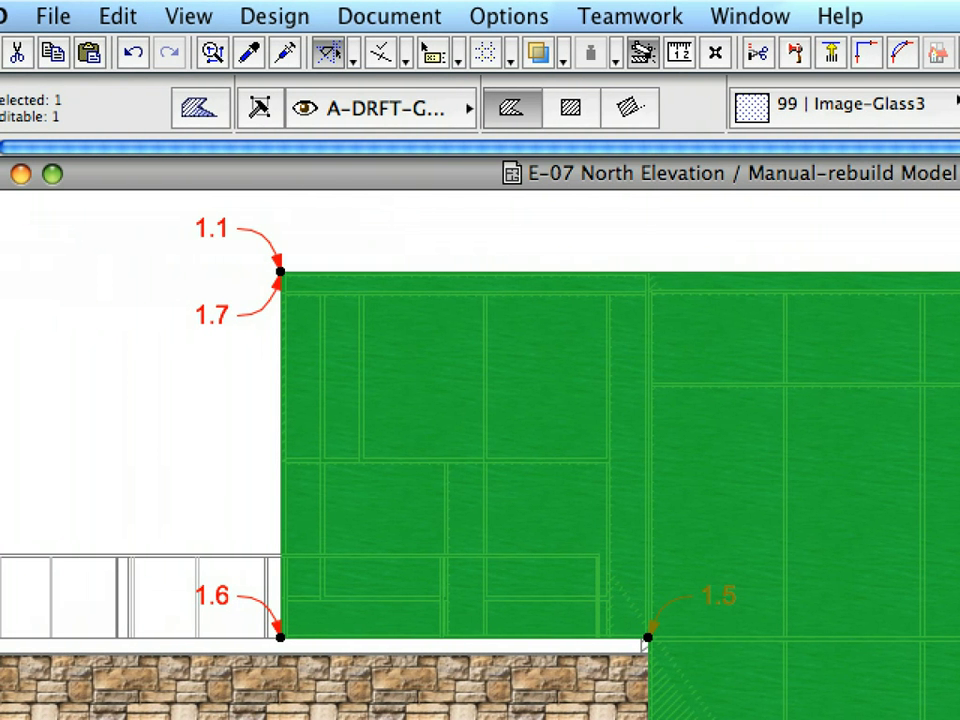
Change the selected facade fill to the % 50 fill type with fill pen 61 and background pen 0, and deselect it.
click(186, 118)
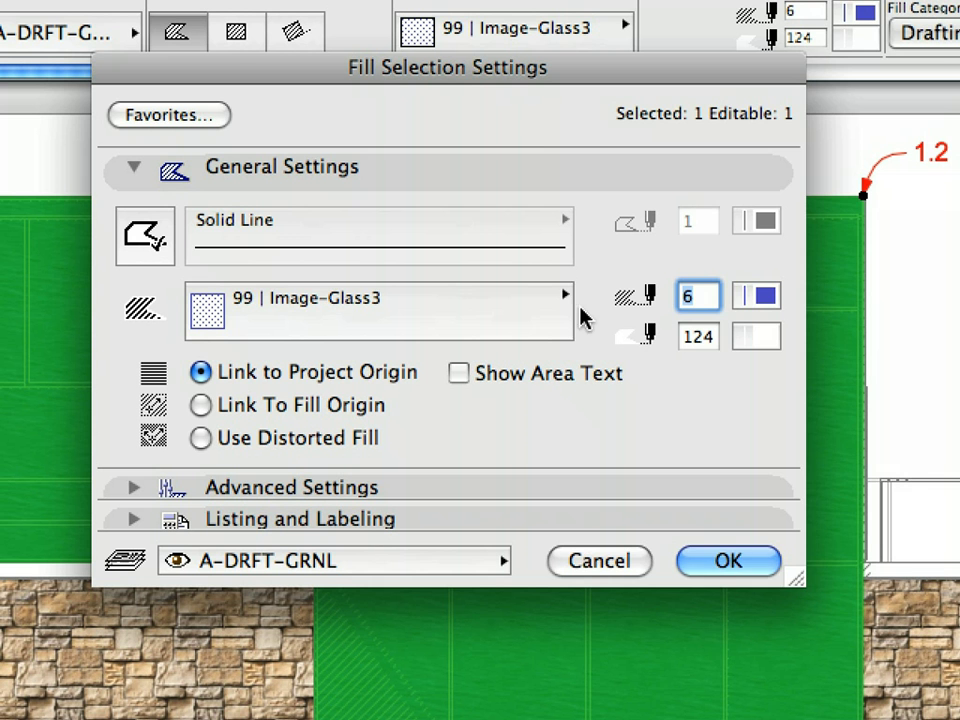
click(516, 313)
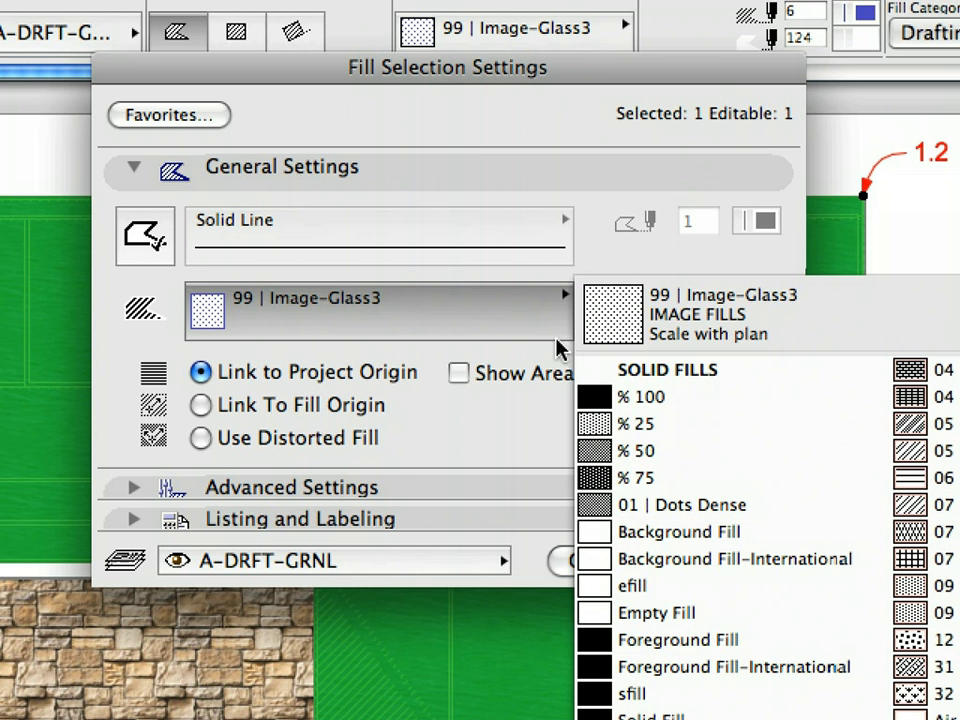
click(690, 452)
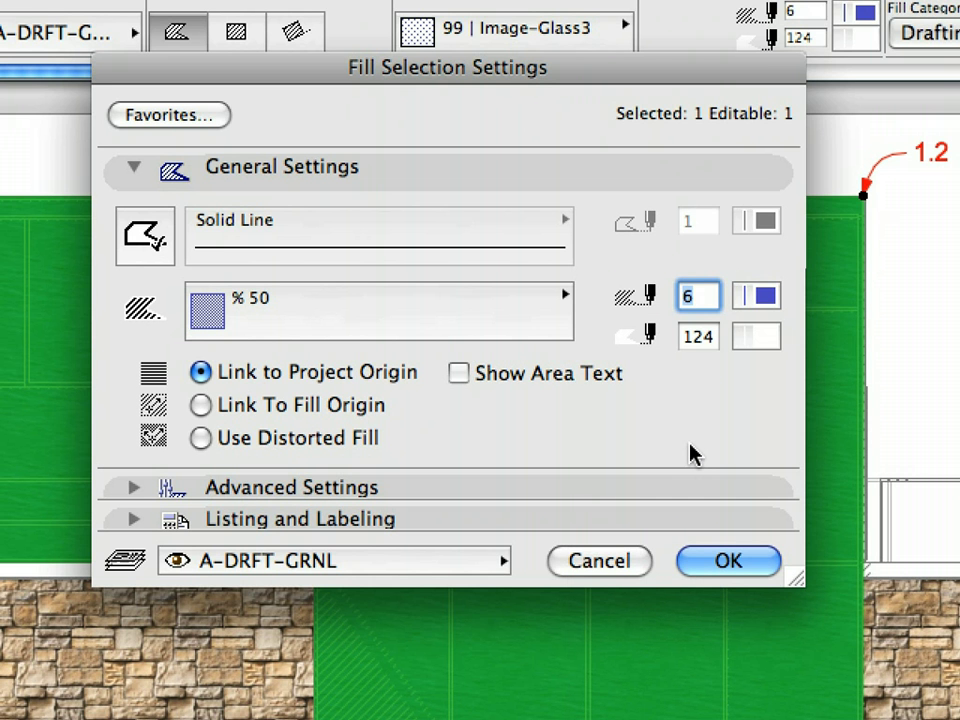
click(755, 300)
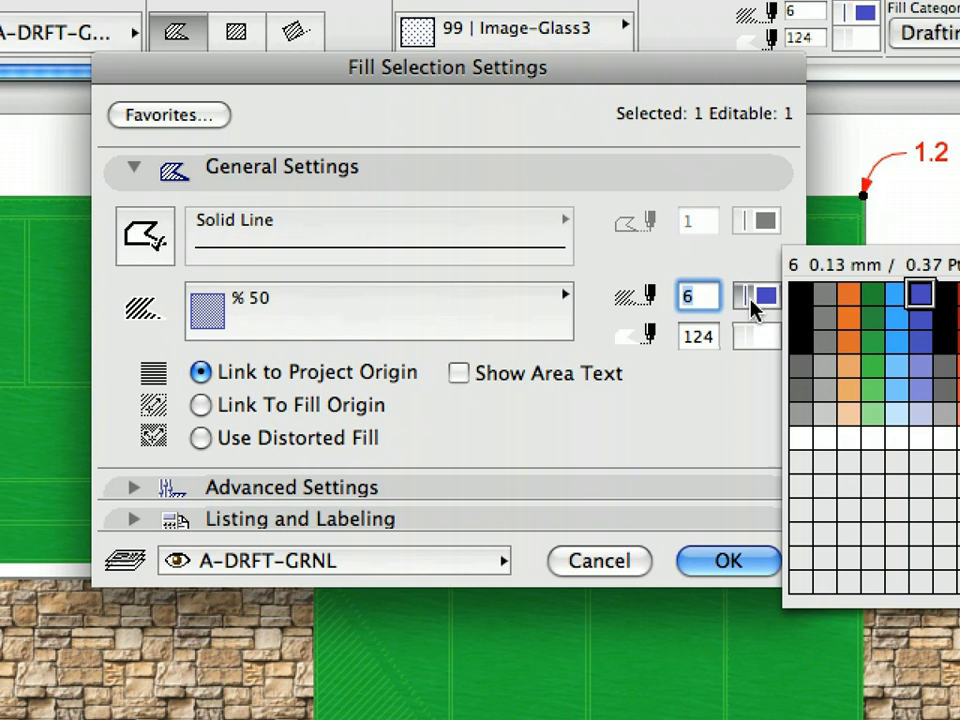
click(800, 370)
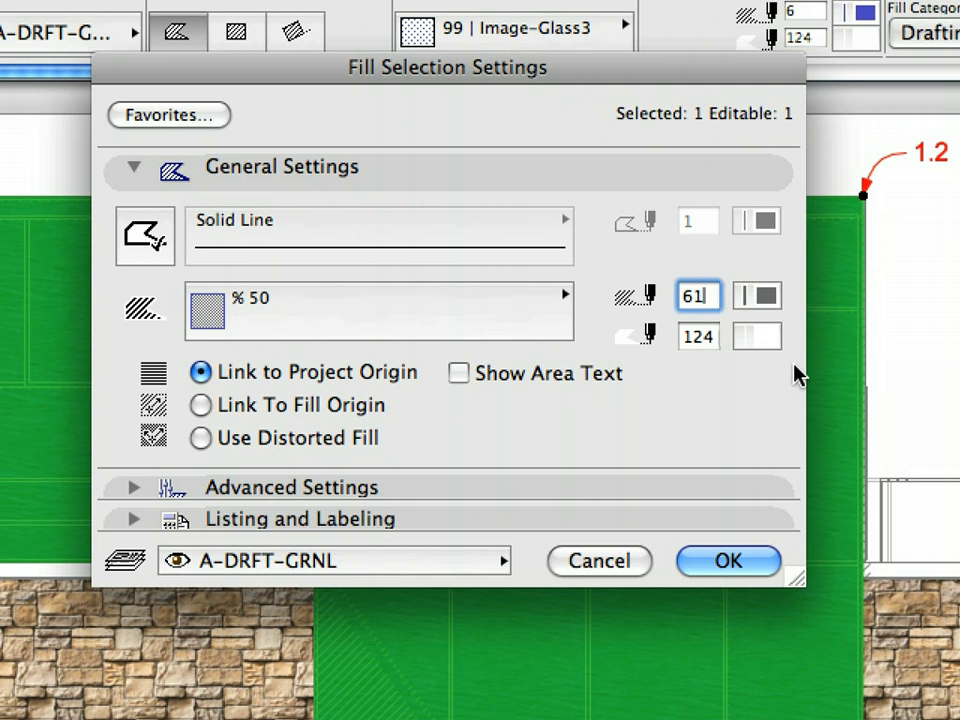
click(712, 337)
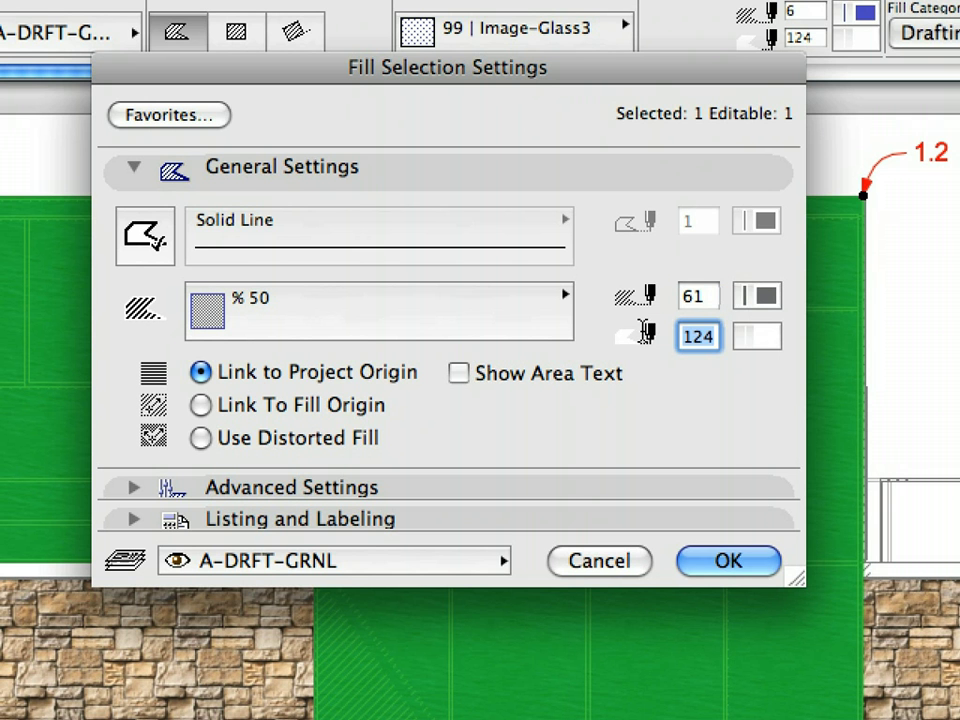
text(0)
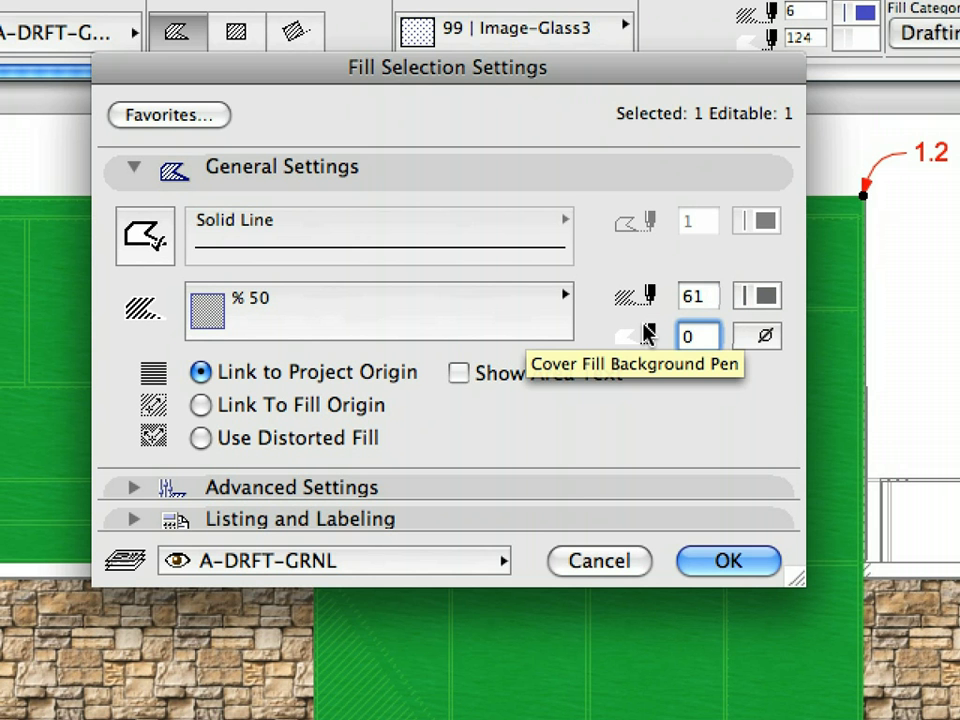
click(740, 561)
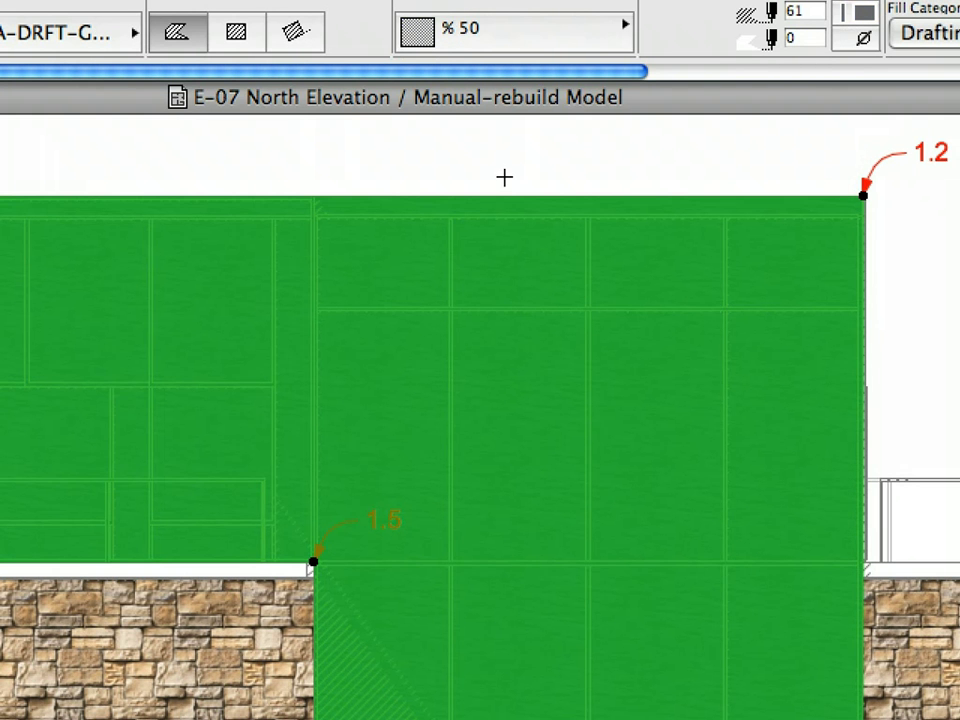
click(504, 177)
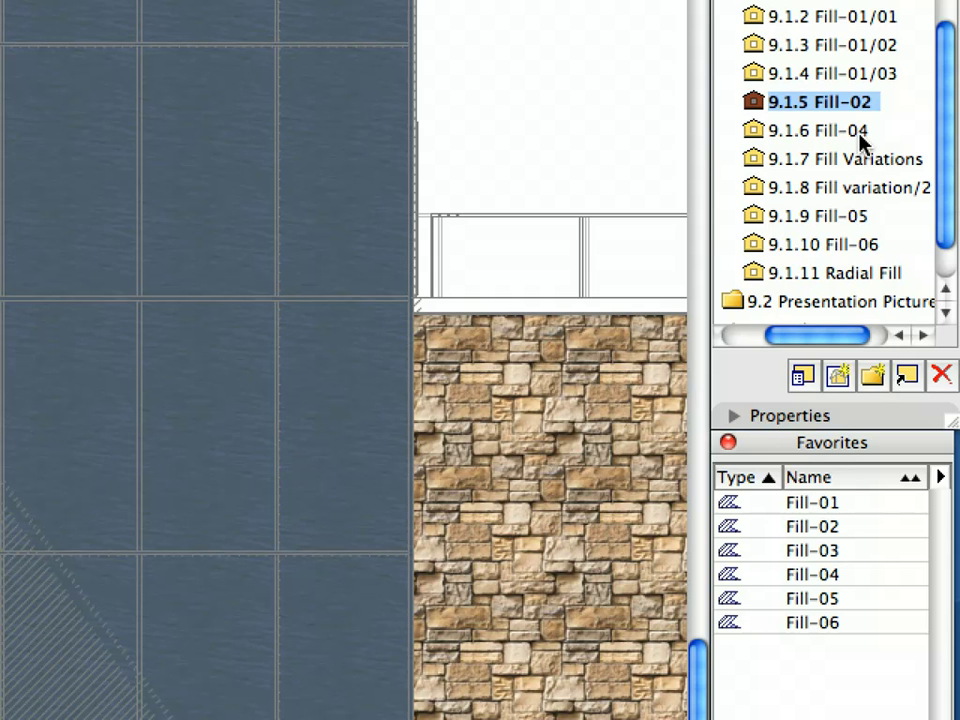
Open the 9.1.6 Fill-04 view and load the Fill-04 favorite for the Fill tool.
double_click(858, 132)
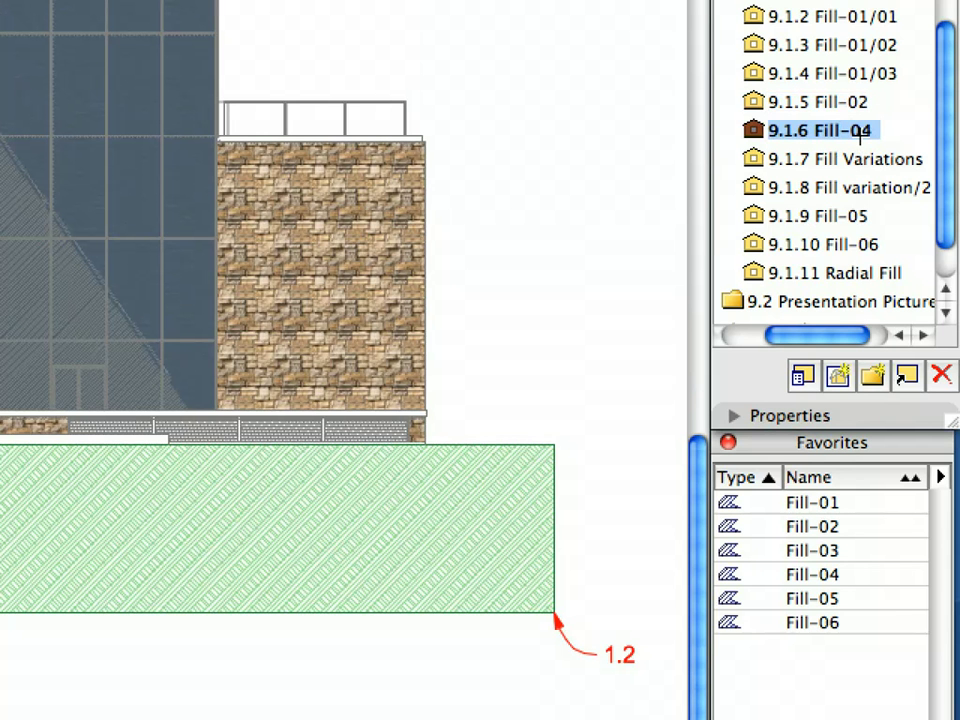
click(885, 550)
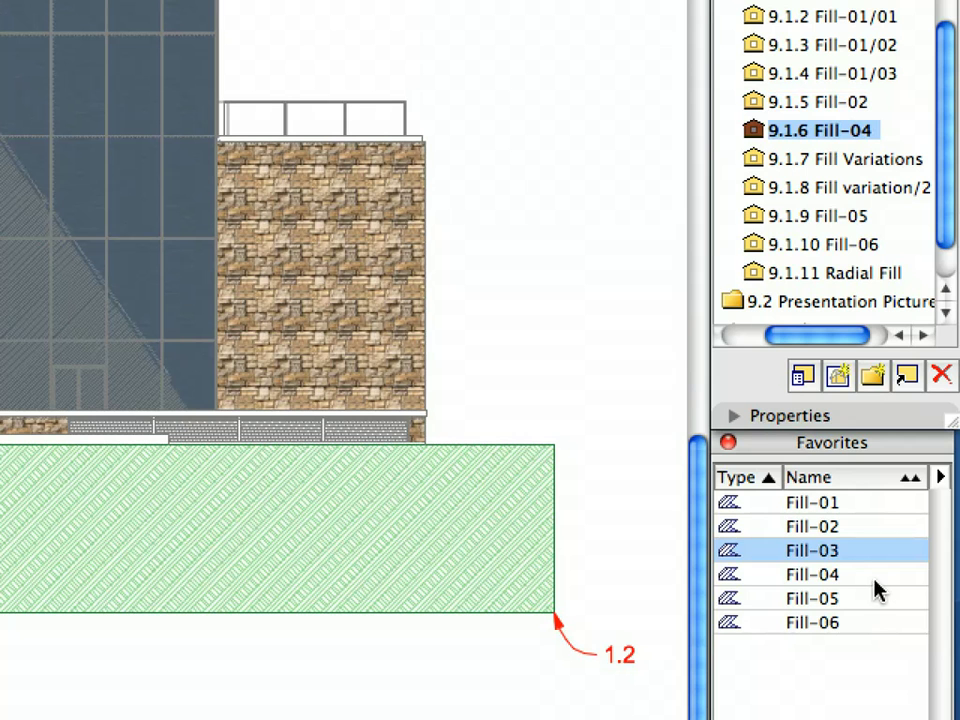
click(860, 577)
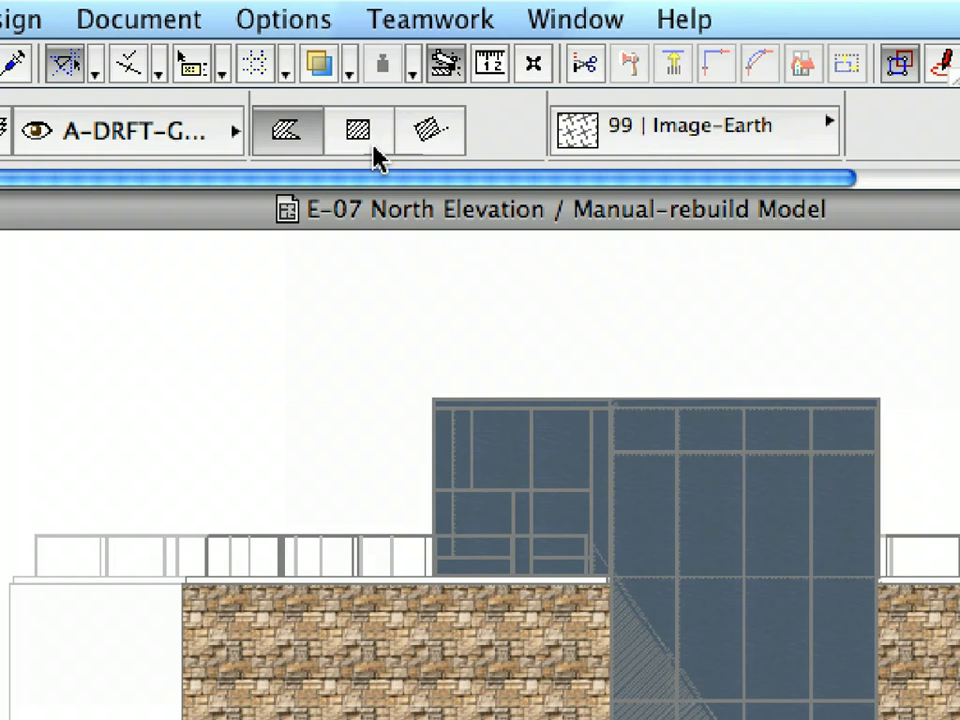
Draw a rectangular Image-Earth fill over the ground below the building, from marked point 1.1 to 1.2.
click(375, 148)
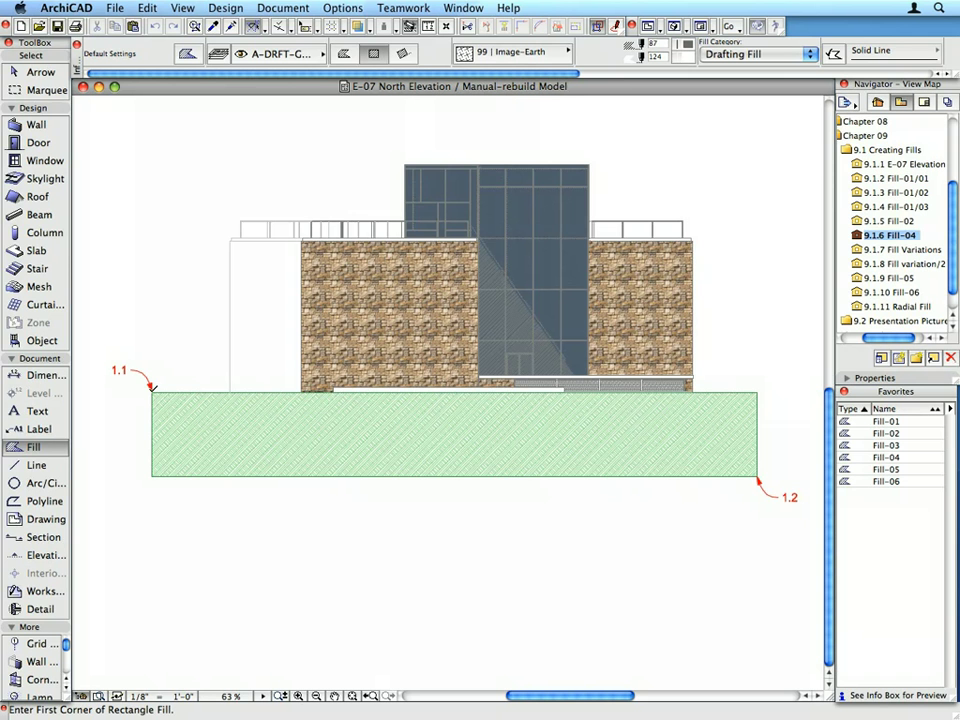
click(152, 390)
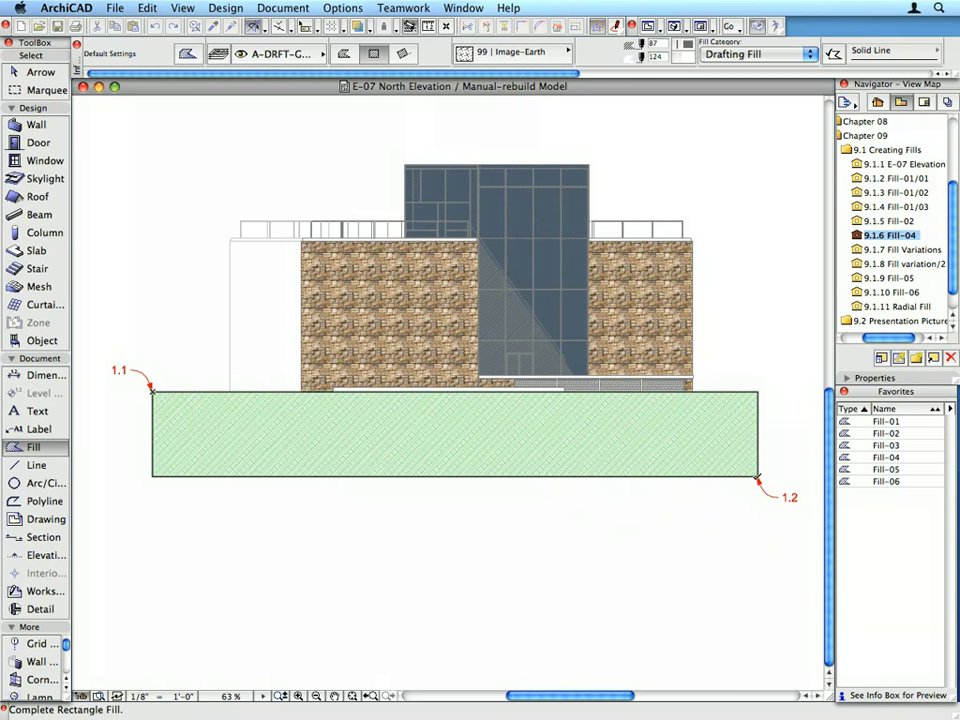
click(757, 477)
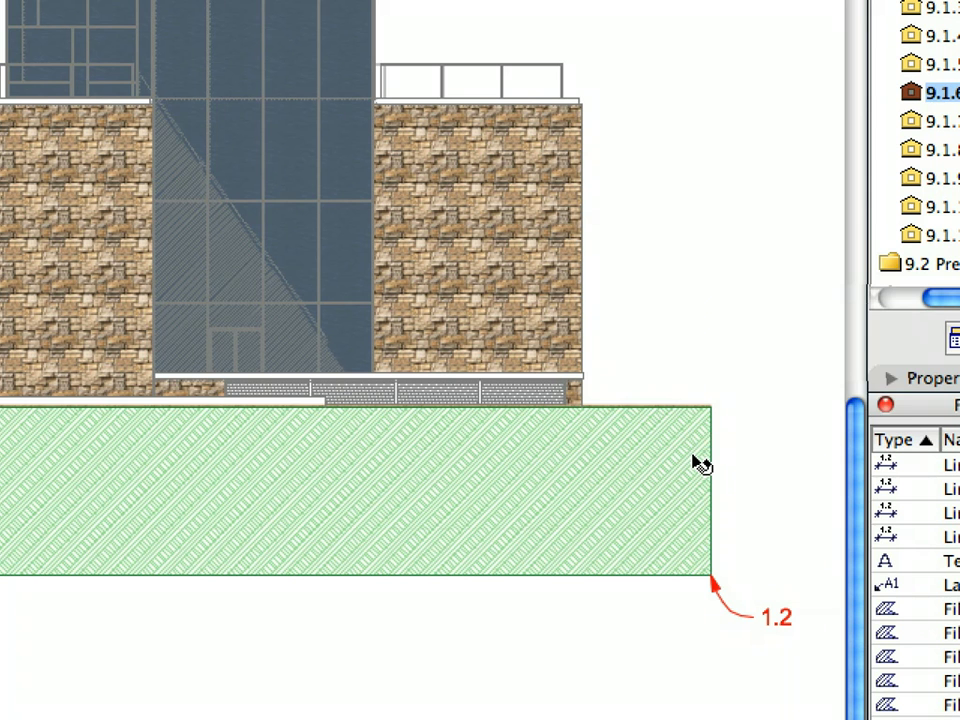
Select the Image-Earth fill beneath the green ground hatch and change its display order so it lies in front.
key(Tab)
key(Tab)
key(Tab)
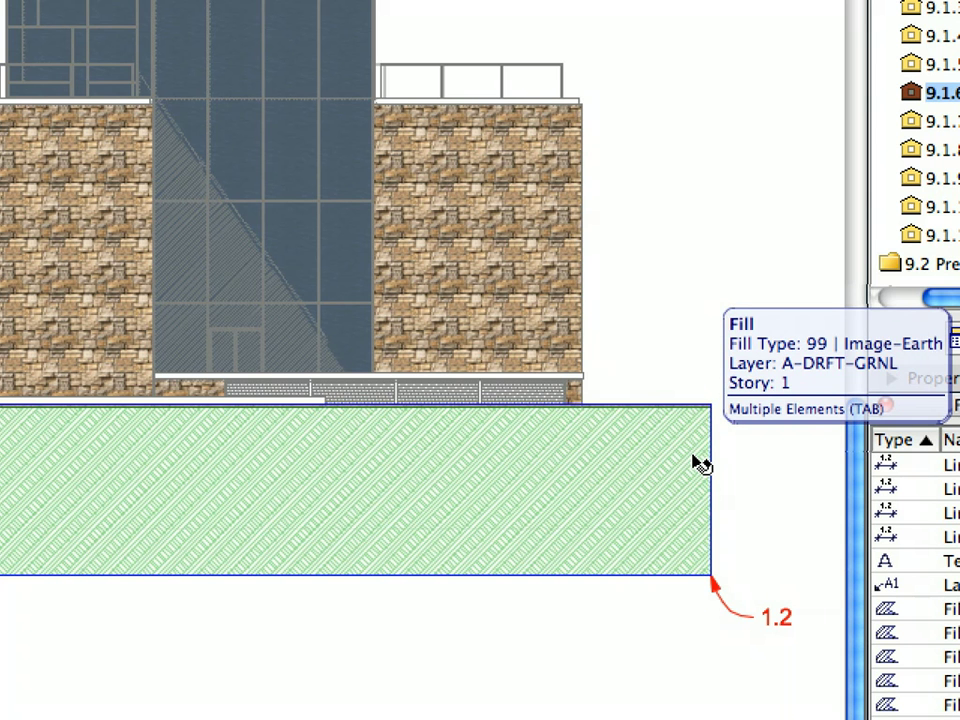
click(697, 462)
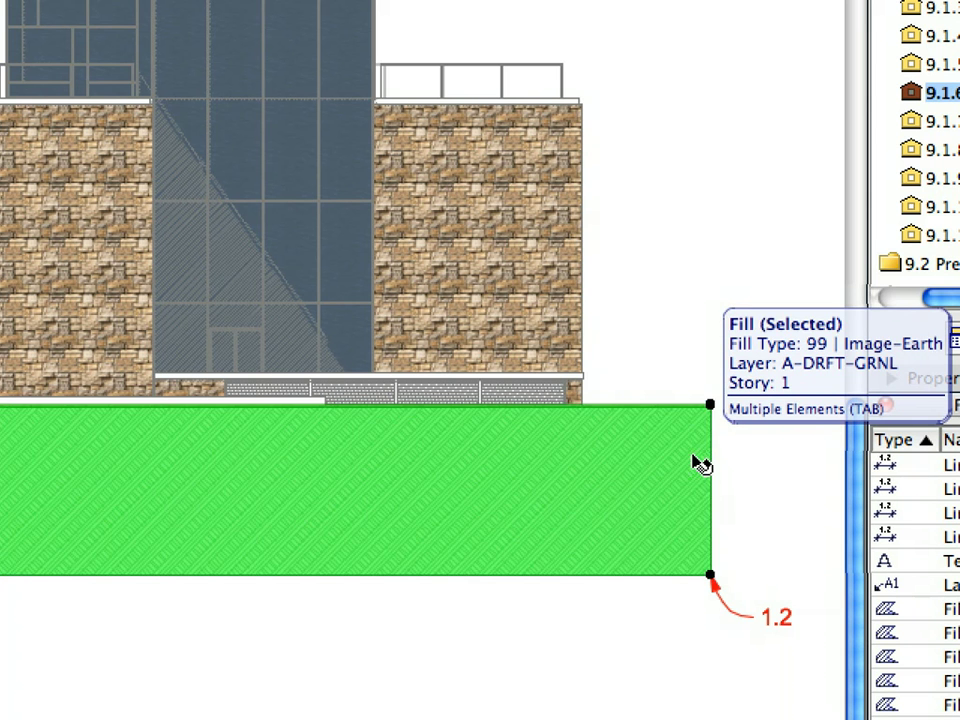
right_click(205, 80)
mouse_move(441, 362)
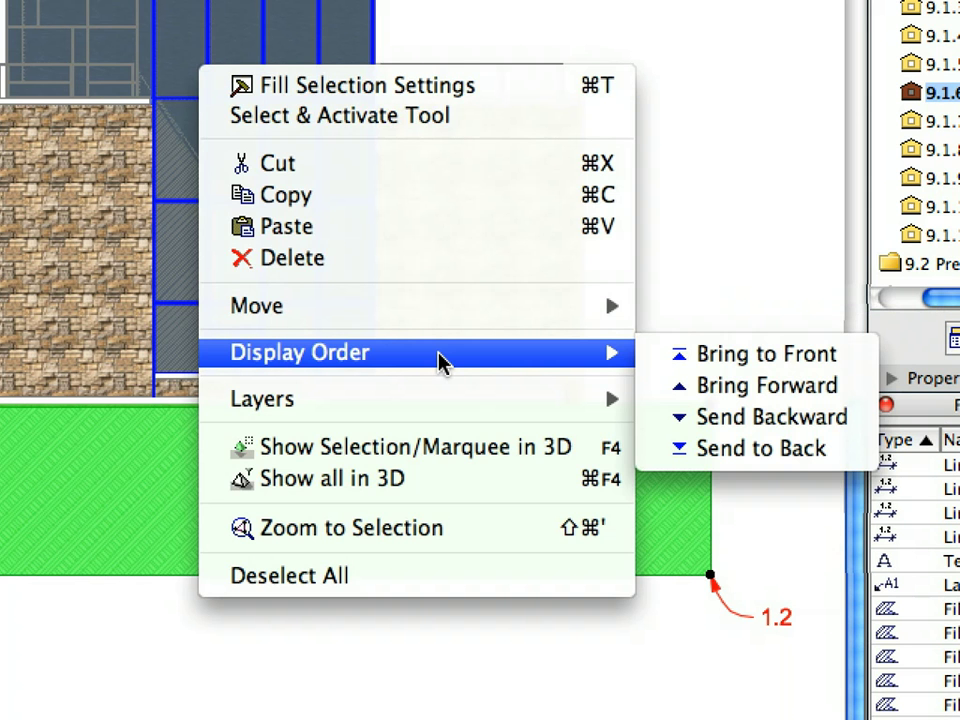
click(767, 352)
click(765, 378)
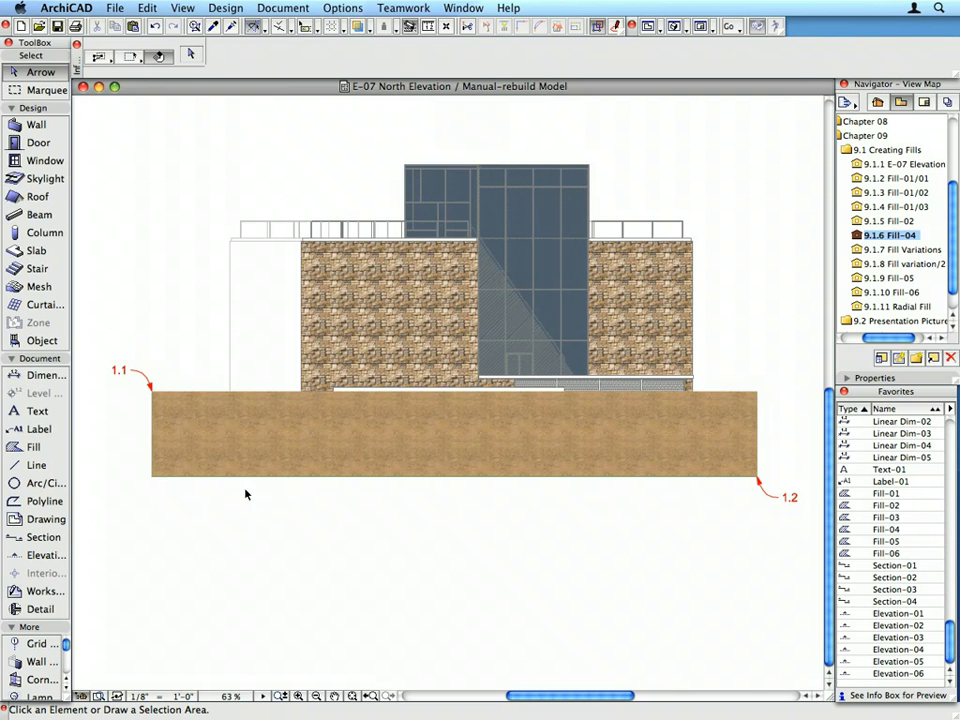
Select the Image-Earth fill and set its orientation to Use Distorted Fill.
click(212, 447)
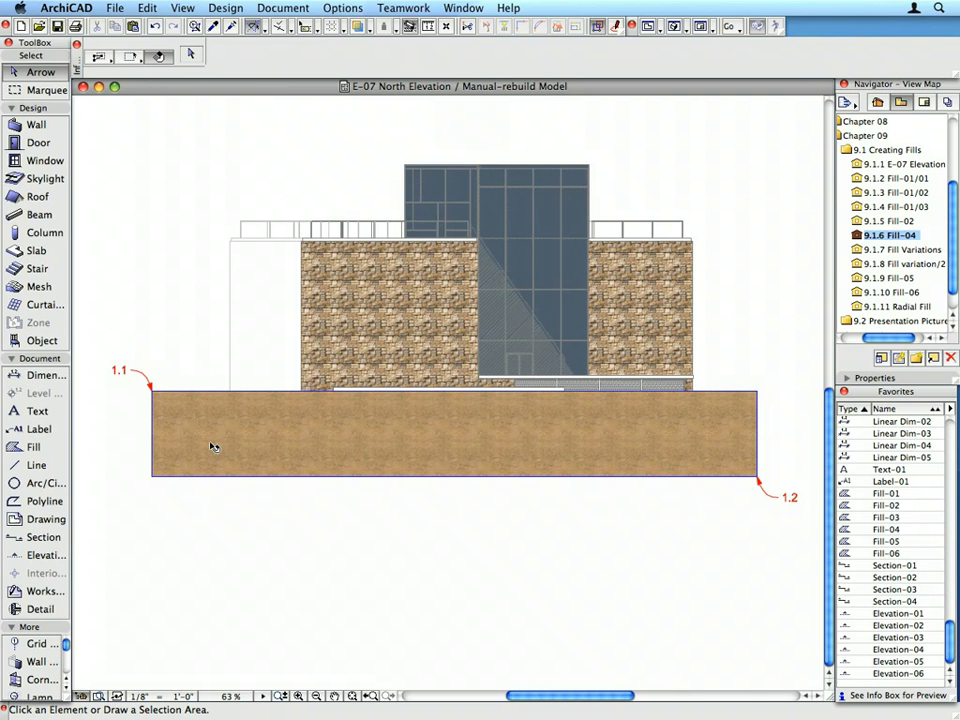
click(212, 447)
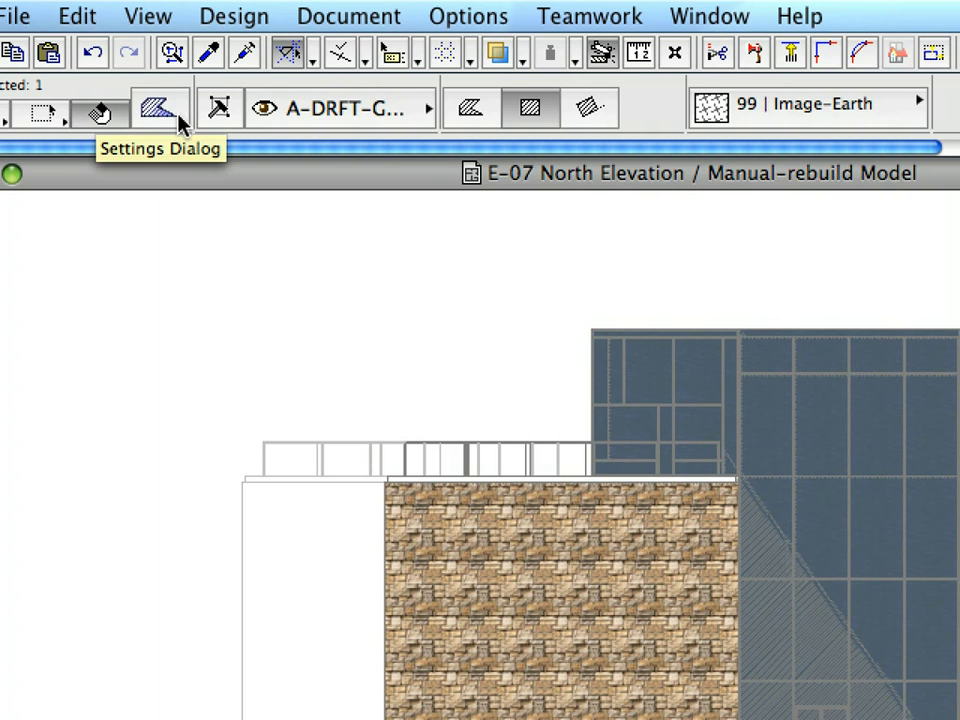
click(180, 118)
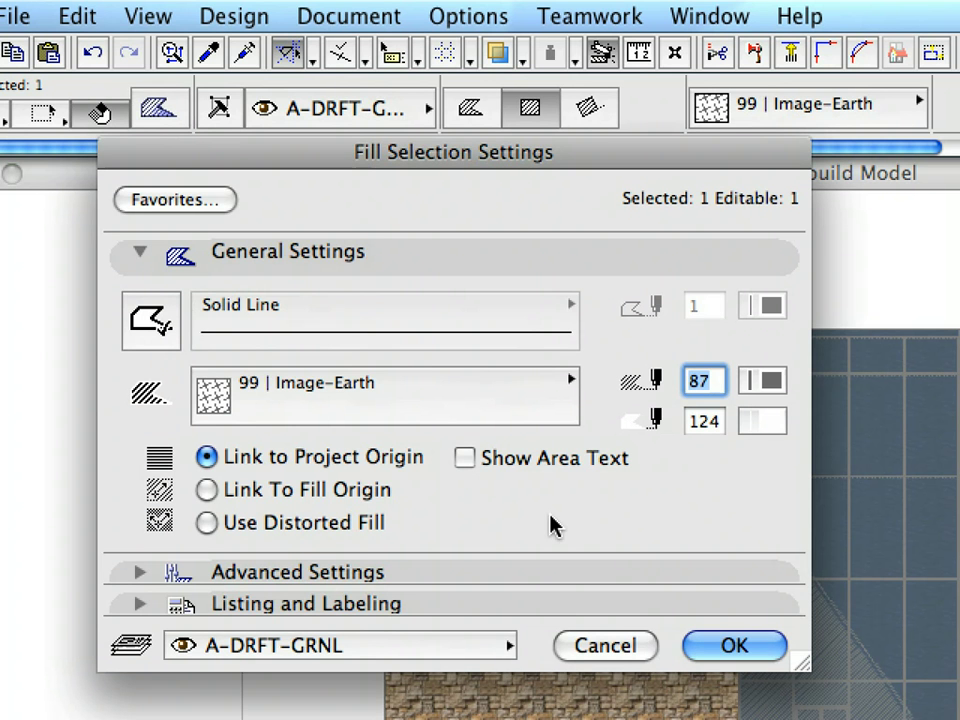
click(258, 535)
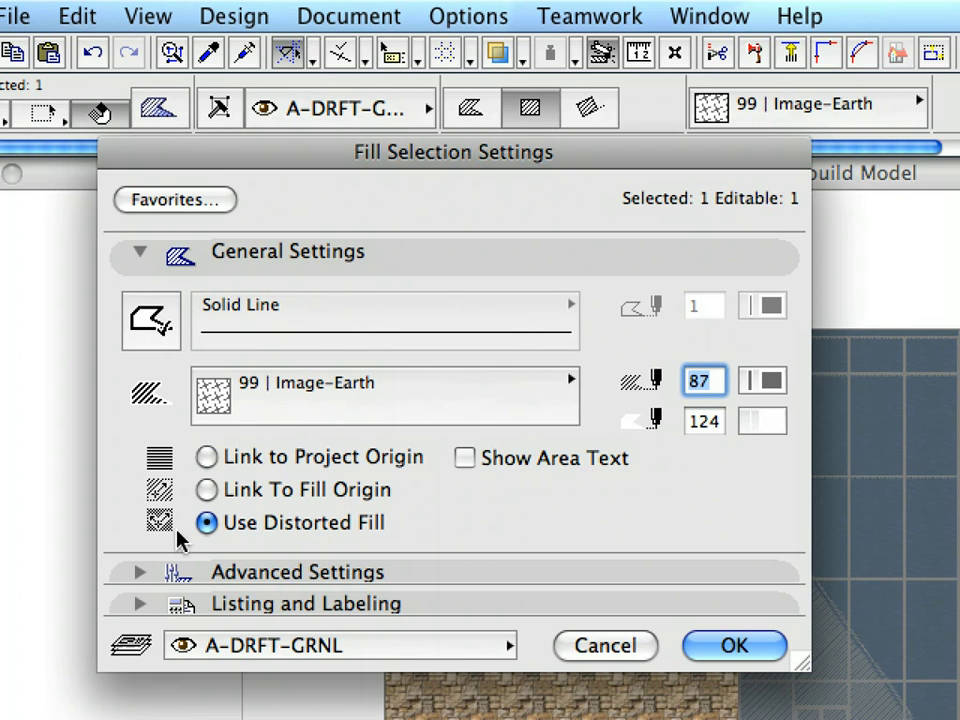
click(758, 655)
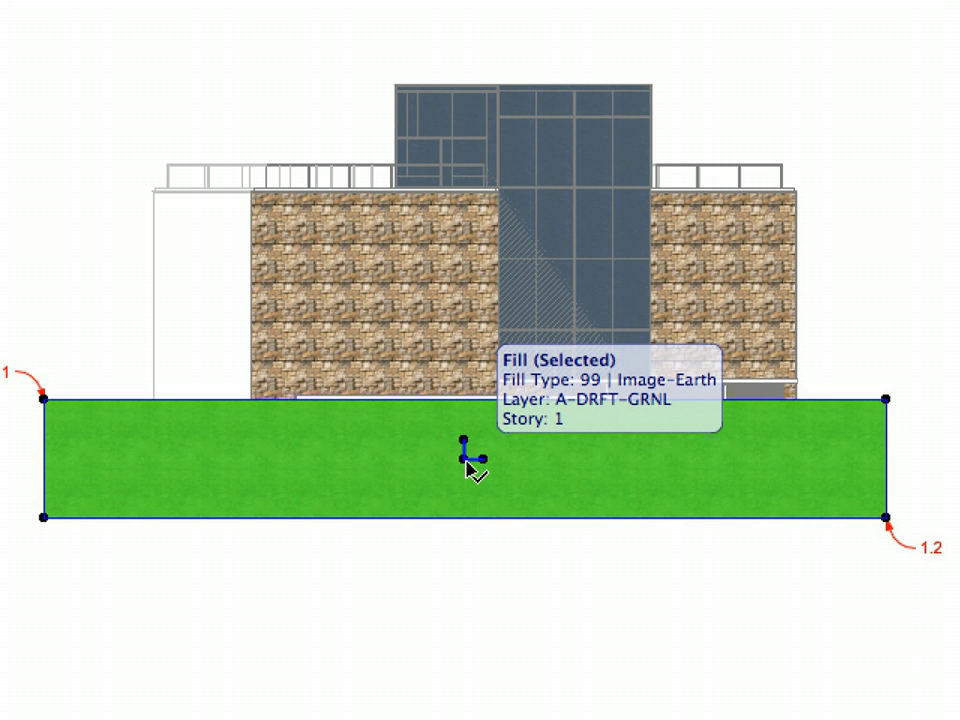
Move the origin of the Image-Earth fill's distortion handle horizontally toward point 1.1 using Move sub-element.
click(465, 460)
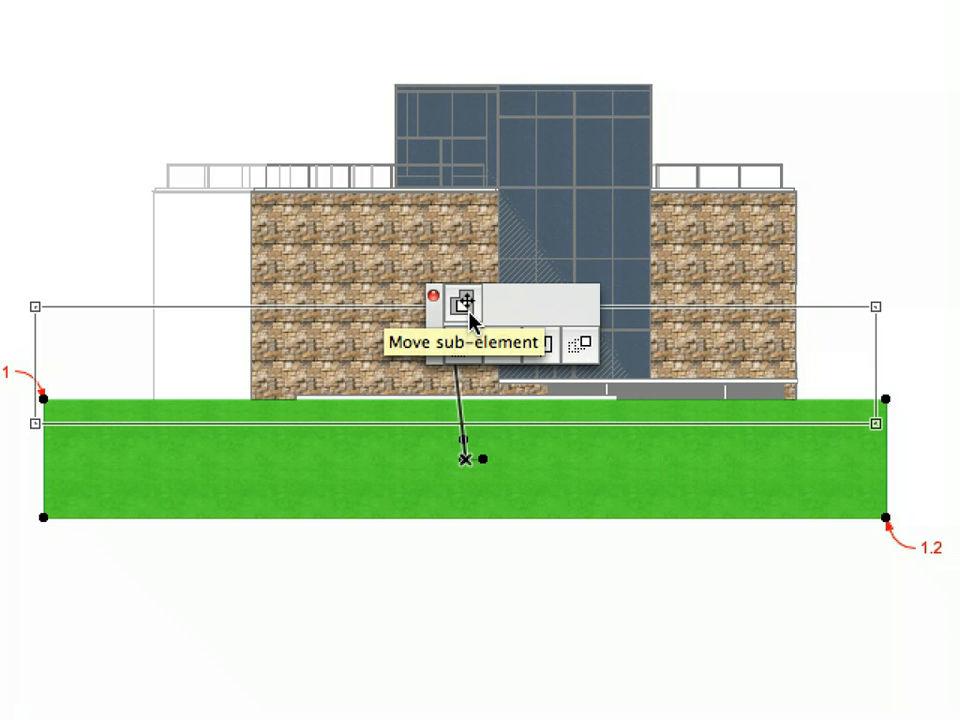
click(467, 310)
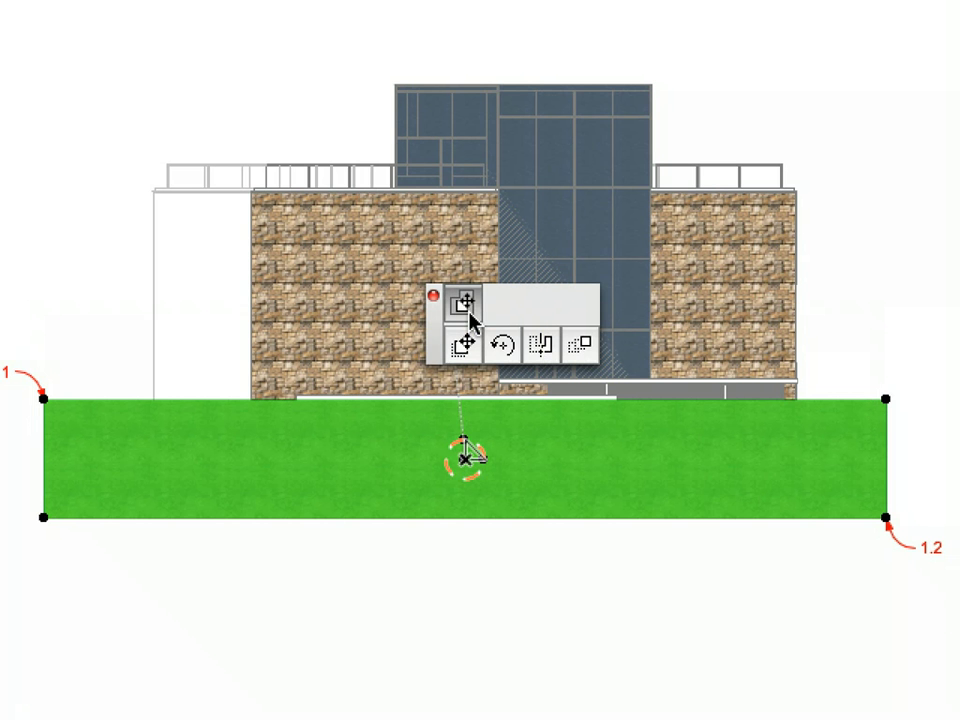
click(390, 460)
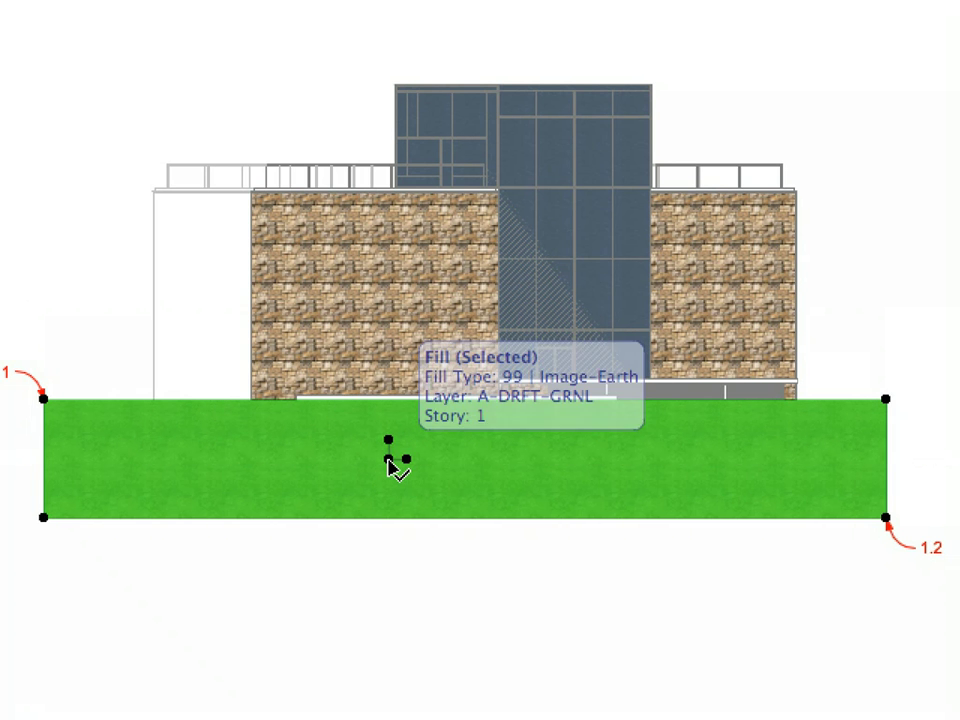
Reselect the Image-Earth fill and move an end point of its distortion handle outward with Move sub-element to stretch and rotate the texture.
click(477, 572)
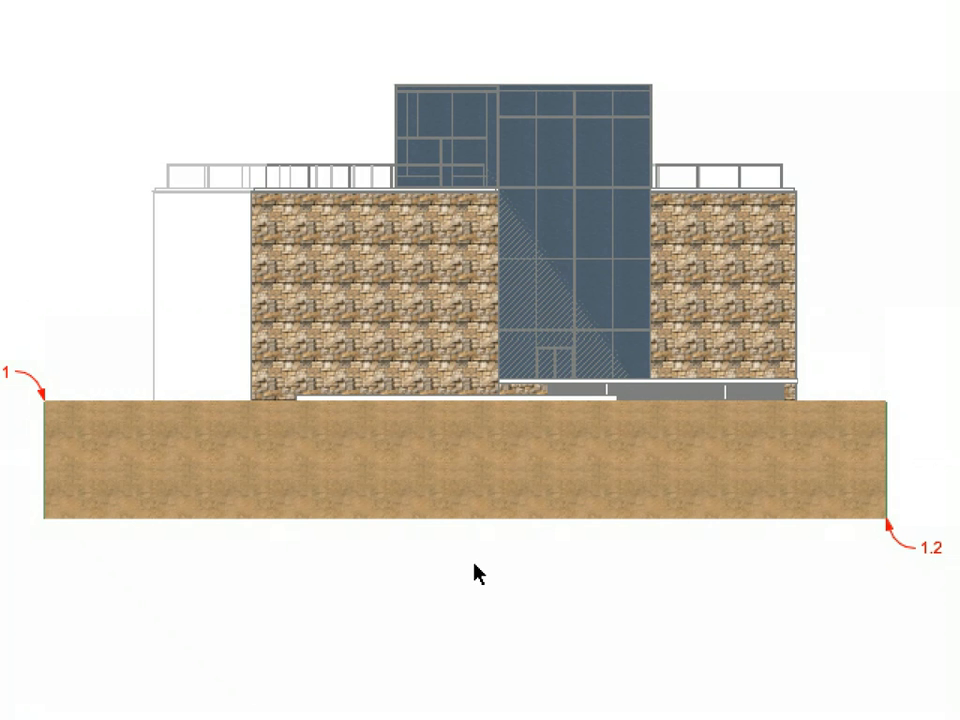
click(444, 508)
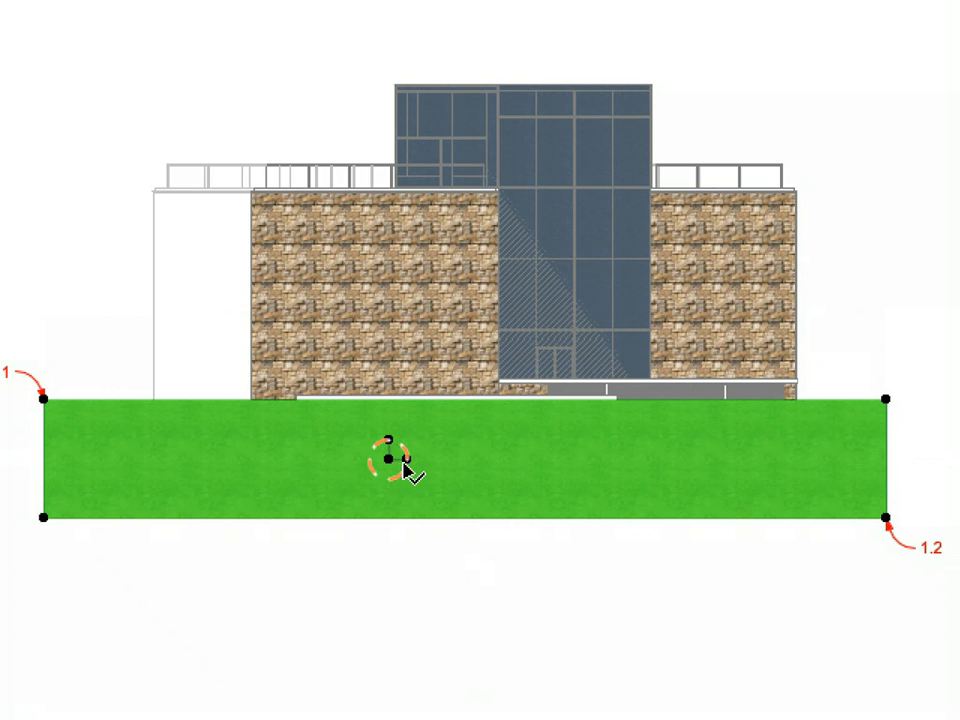
click(400, 462)
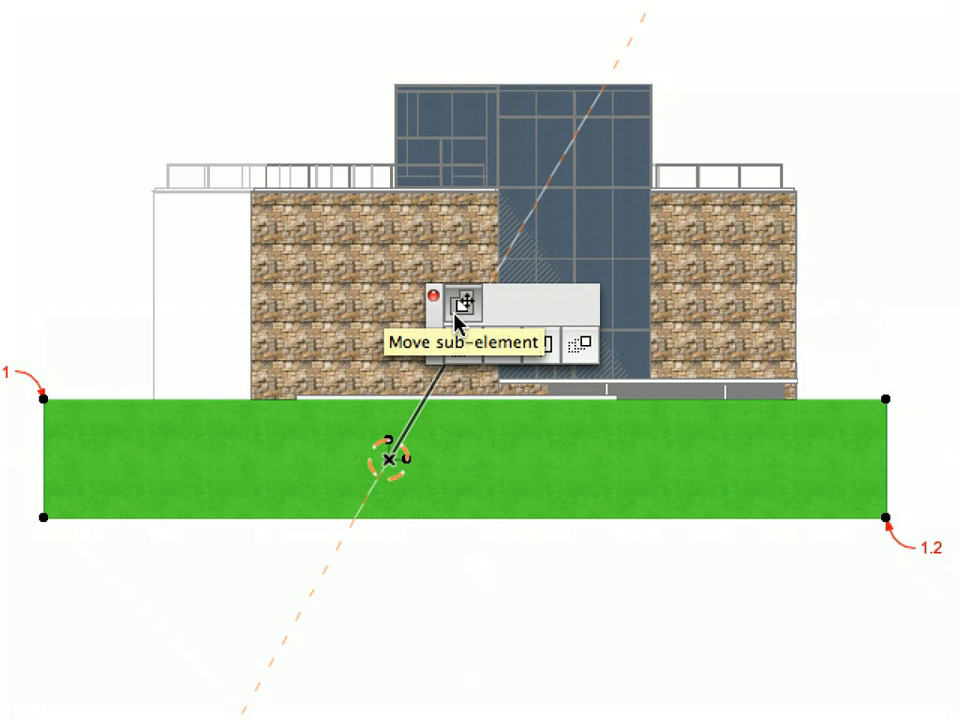
click(544, 487)
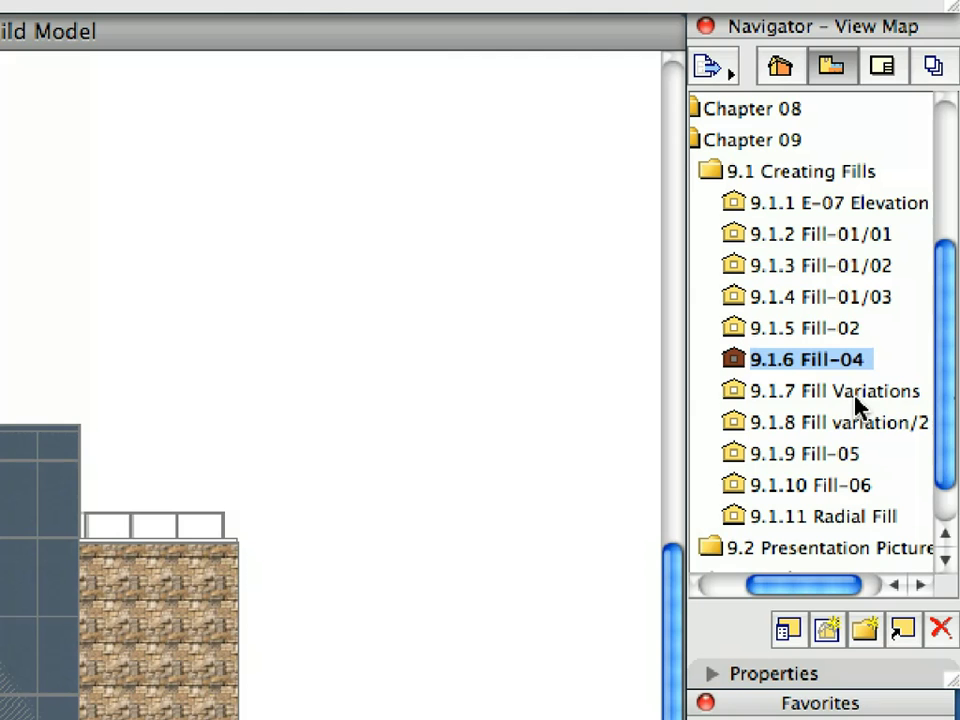
Open the 9.1.7 Fill Variations view and select all matching fills with the Find & Select criteria set Fills w. Stone-Image Fill.
double_click(853, 392)
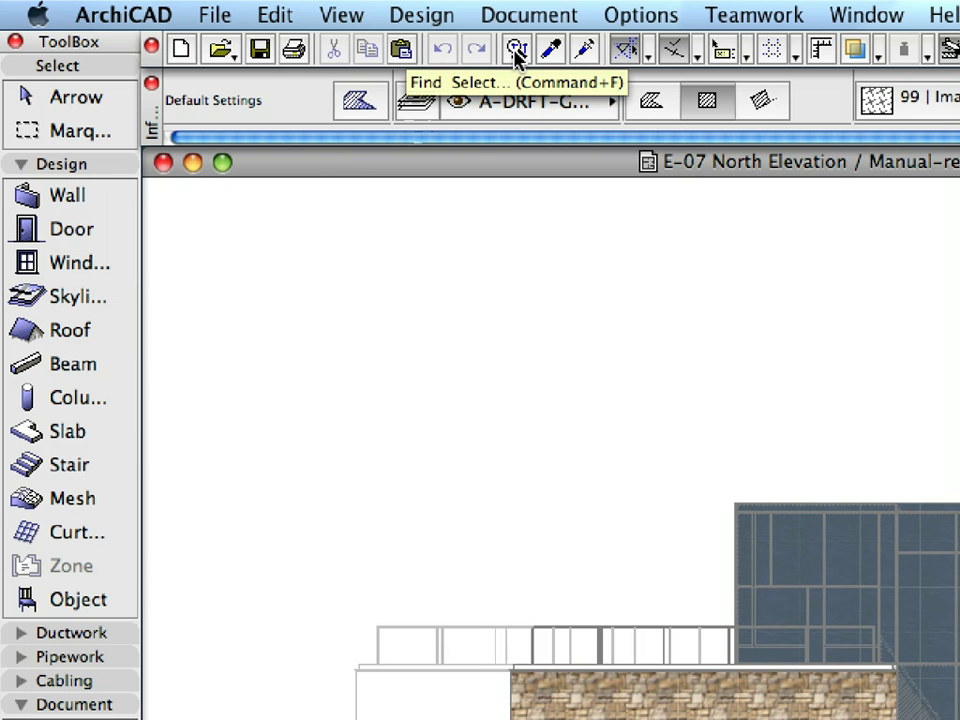
click(516, 55)
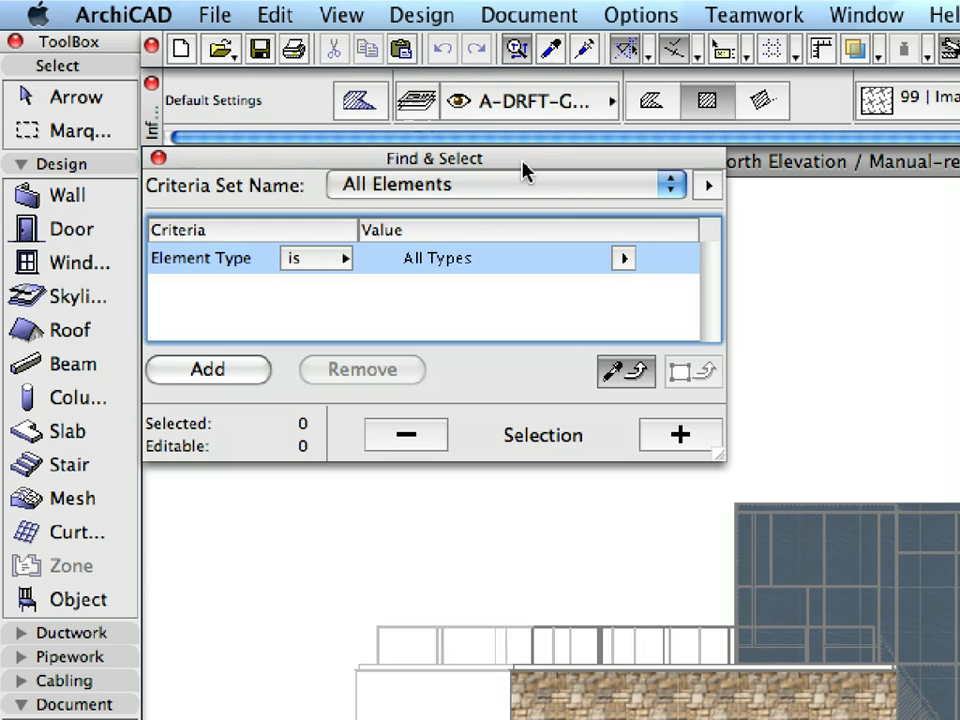
click(553, 187)
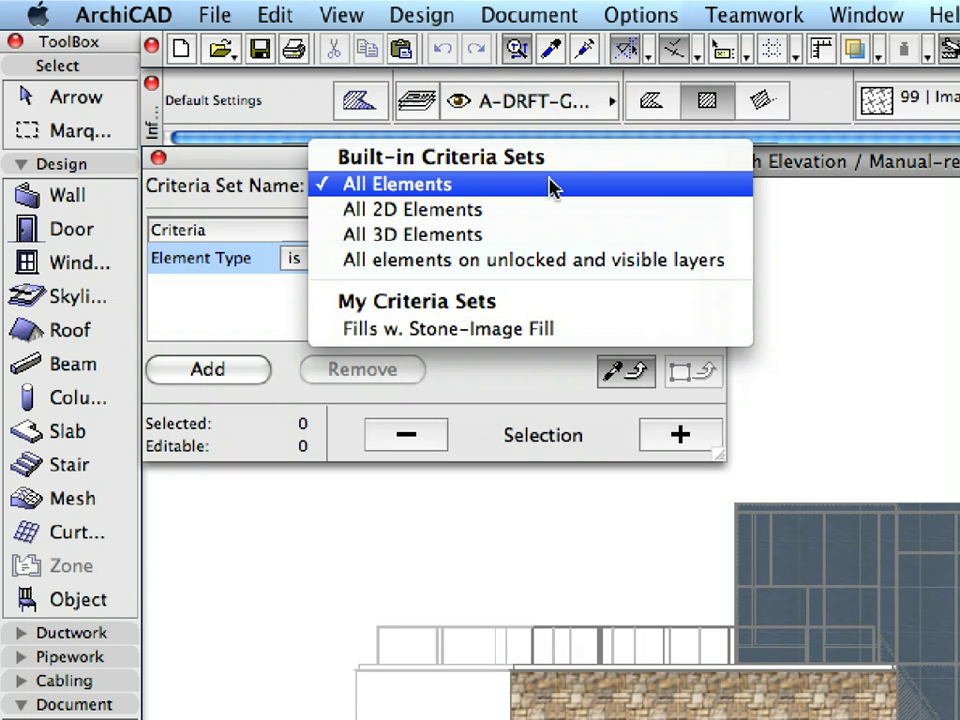
click(548, 330)
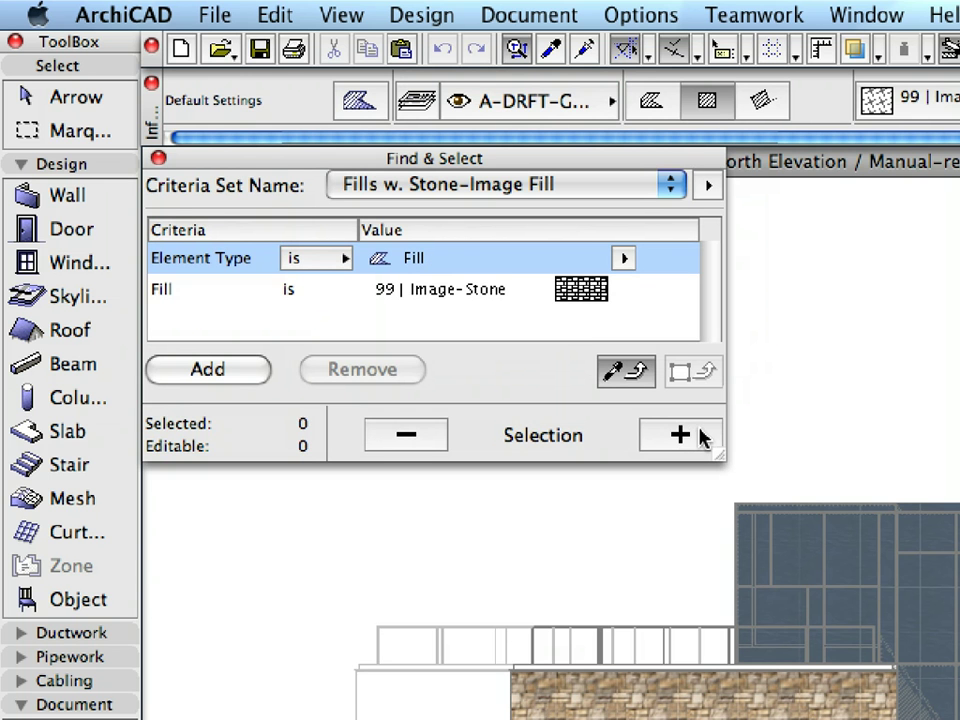
click(700, 435)
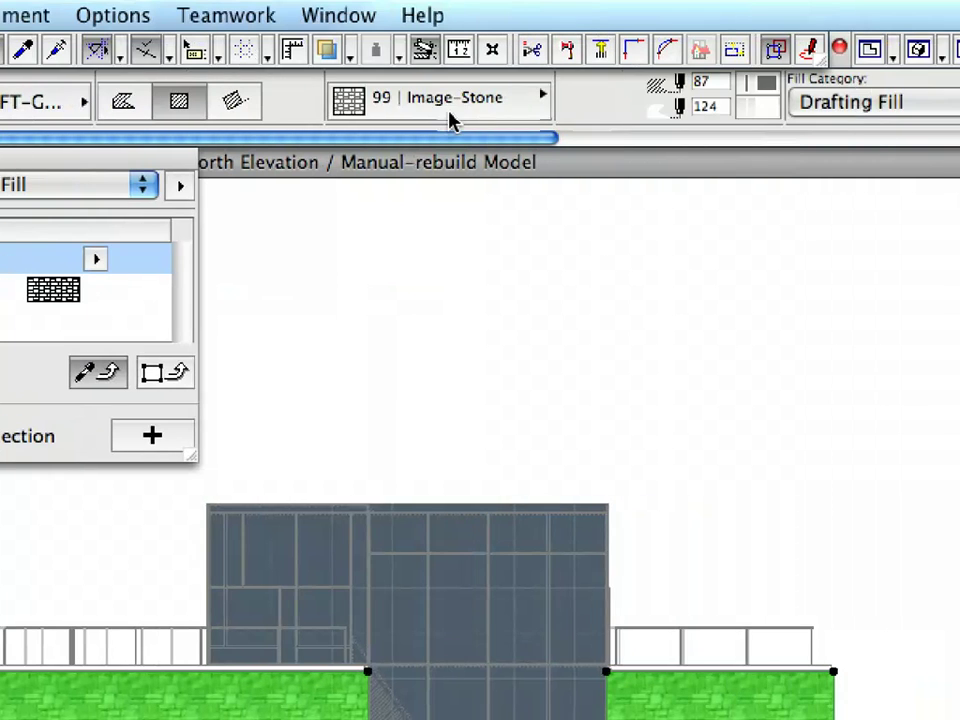
Change the selected stone wall fills to 99 | Image-Brown boards and clear the selection.
click(448, 105)
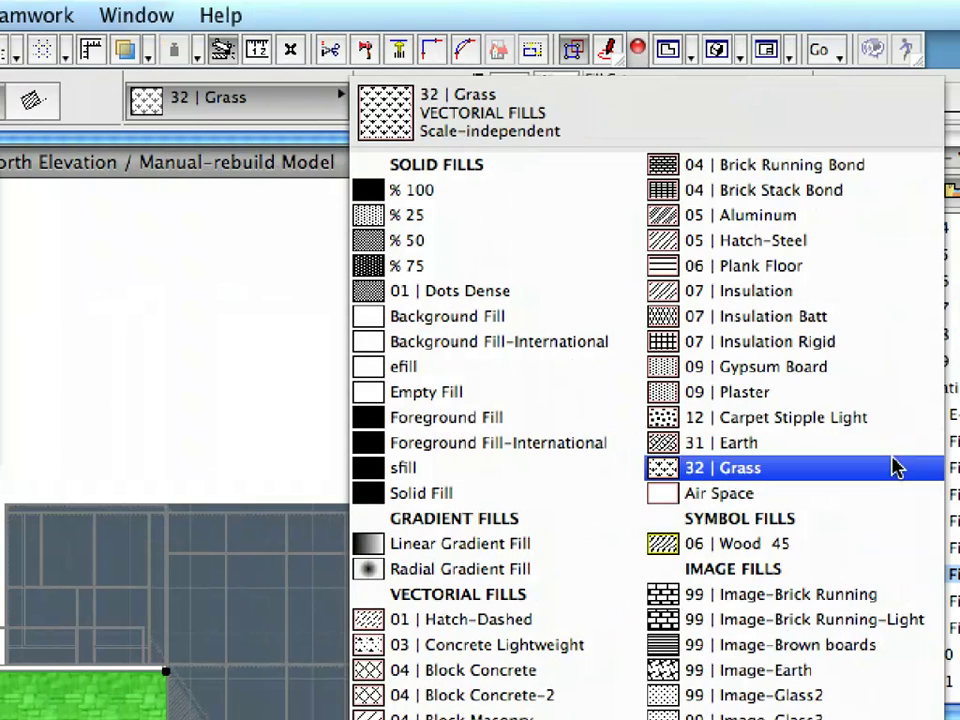
click(894, 646)
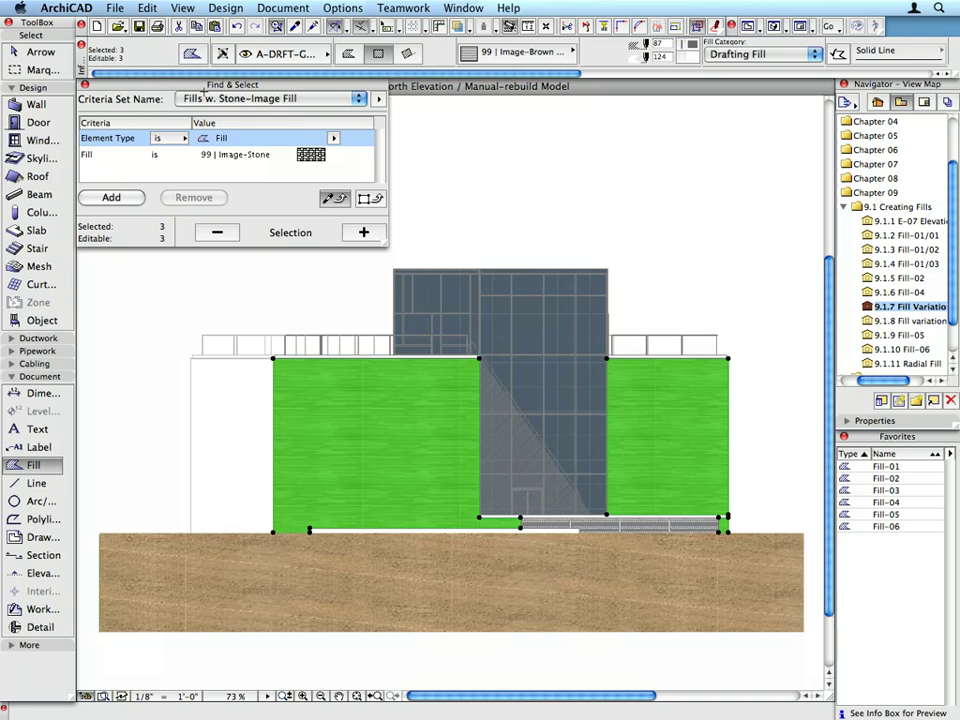
key(Escape)
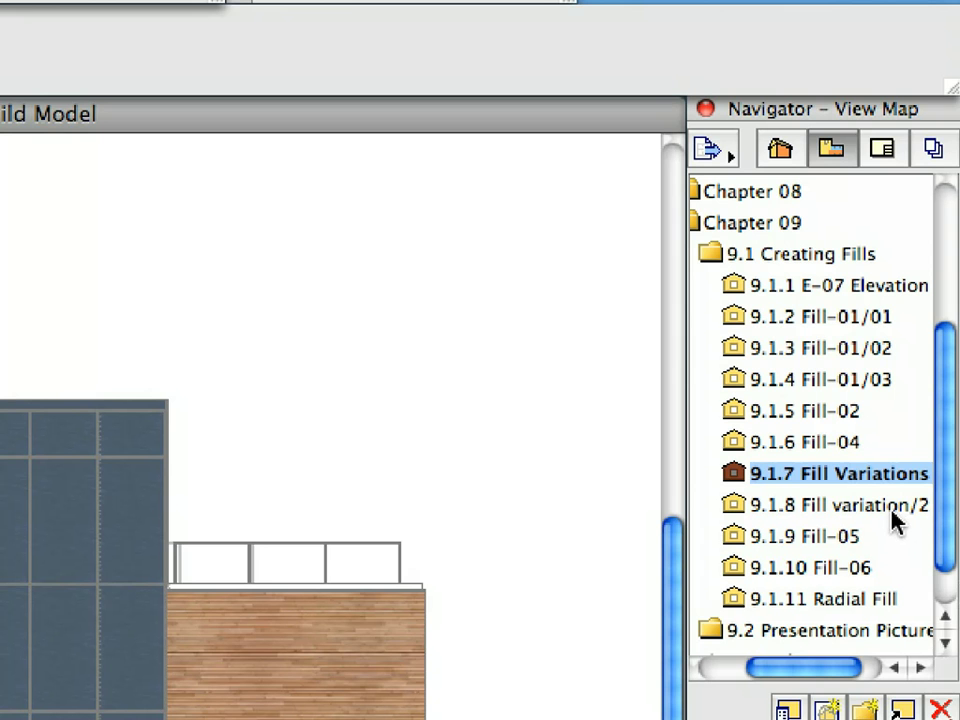
Open the 9.1.8 Fill variation/2 view and select all fills matching the Find & Select criterion 99 | Image-Brown boards.
double_click(893, 520)
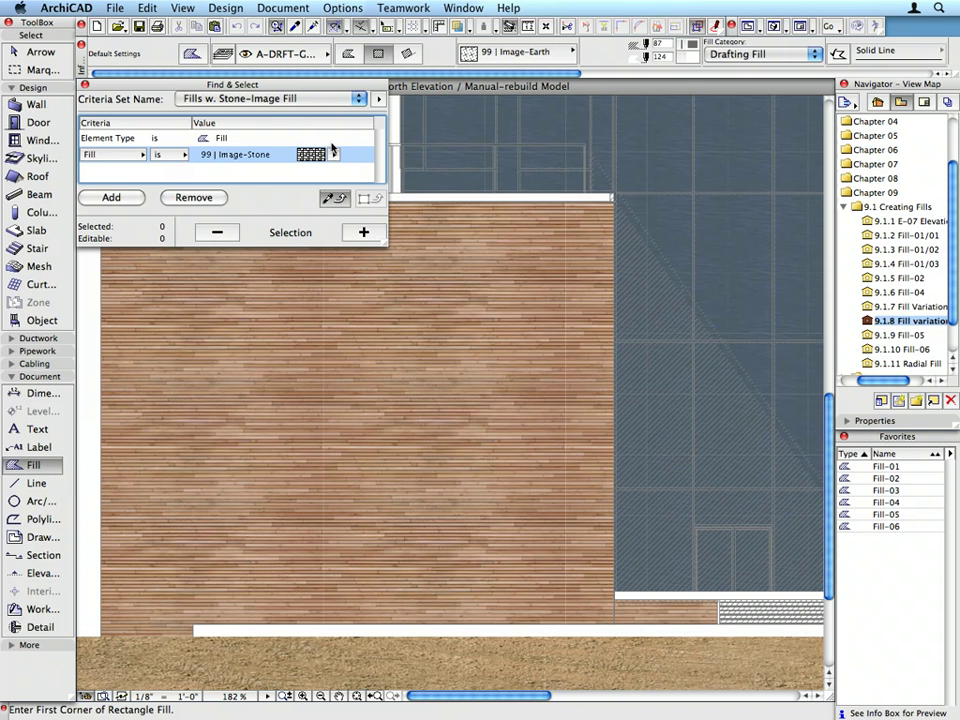
click(333, 154)
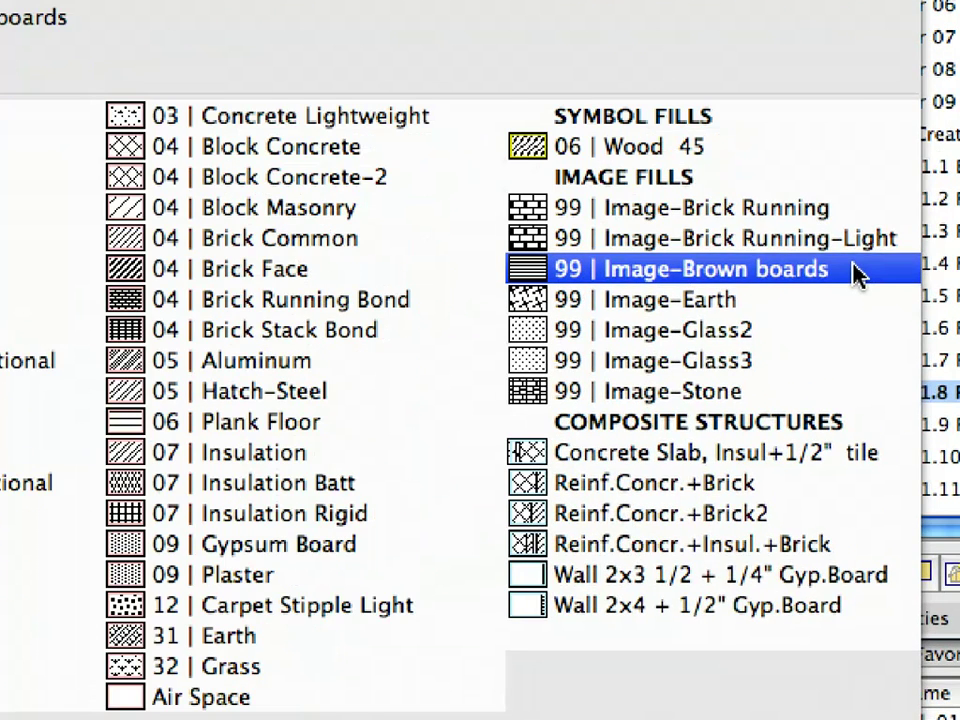
click(855, 275)
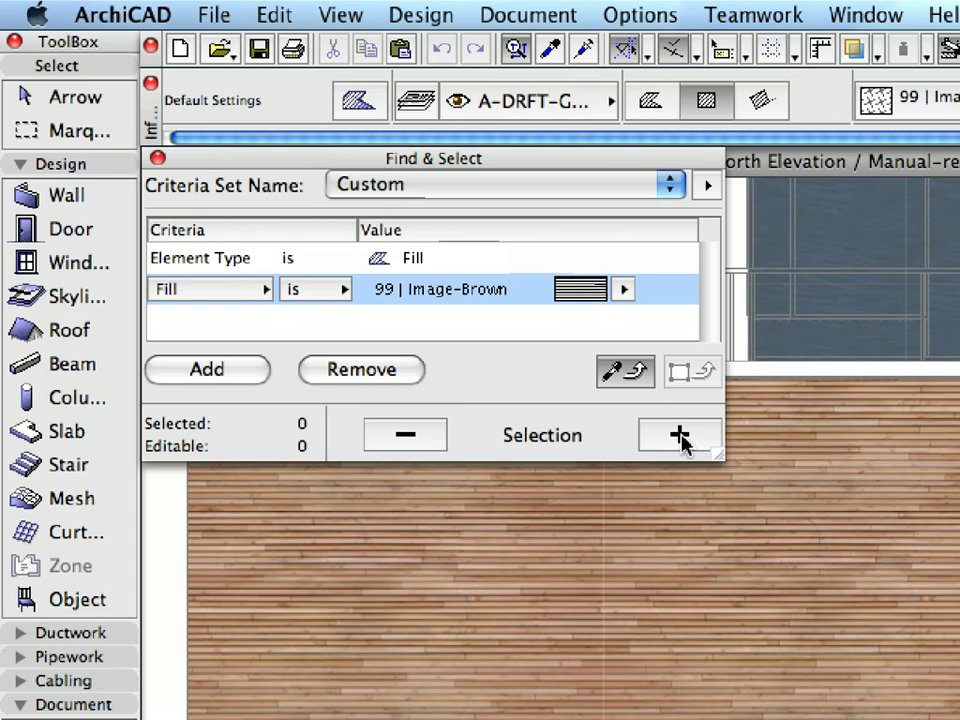
click(680, 438)
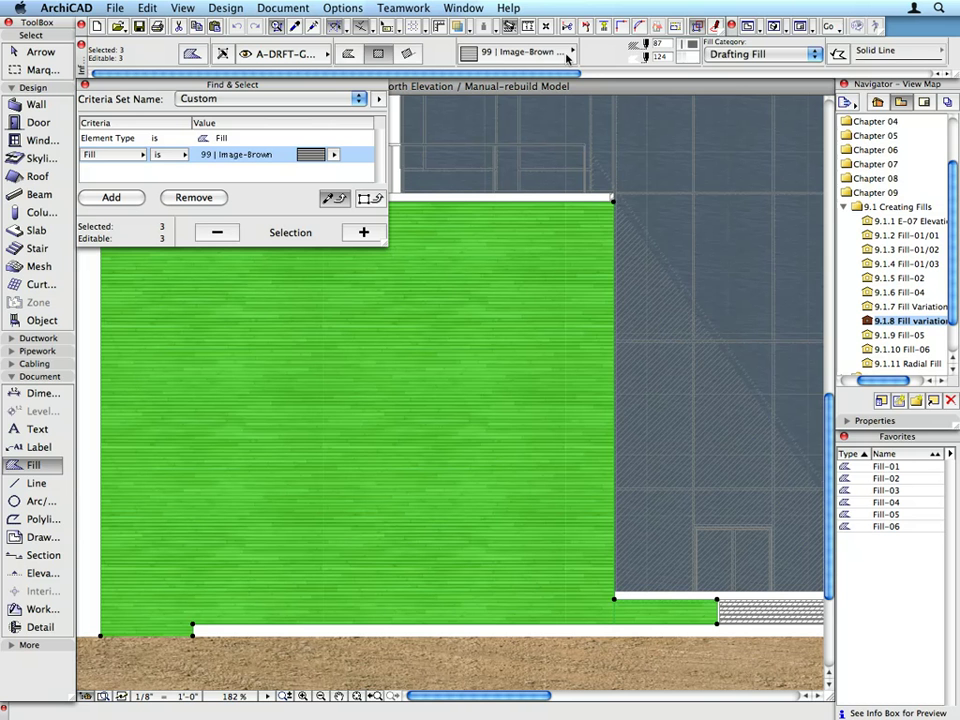
Change the selected board fills to 99 | Image-Brick Running, clear the selection and close Find & Select.
click(567, 53)
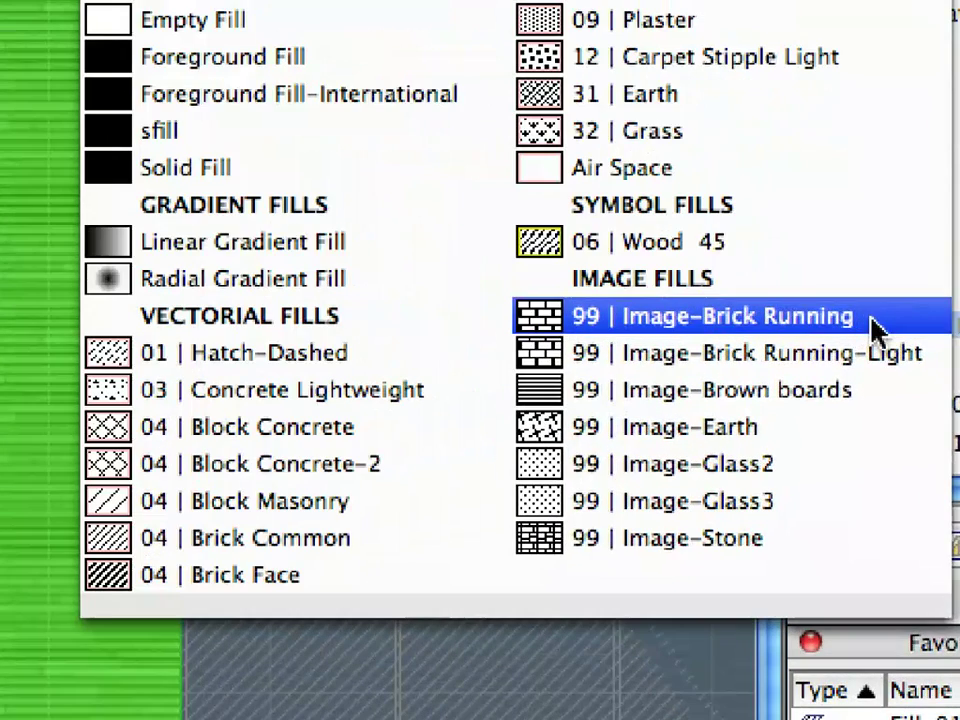
click(872, 330)
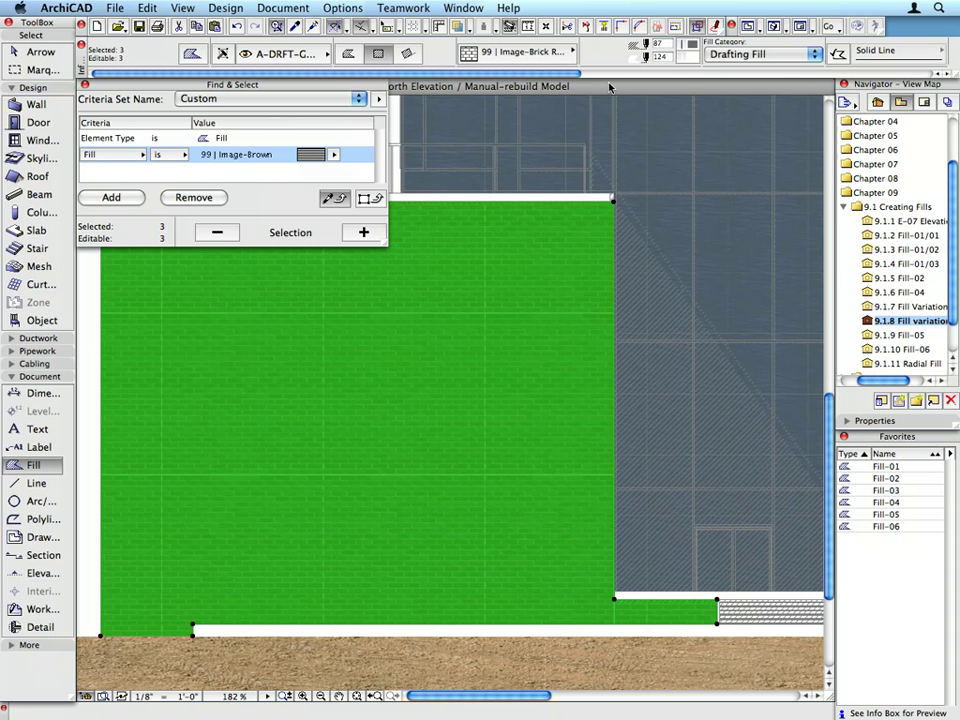
key(Escape)
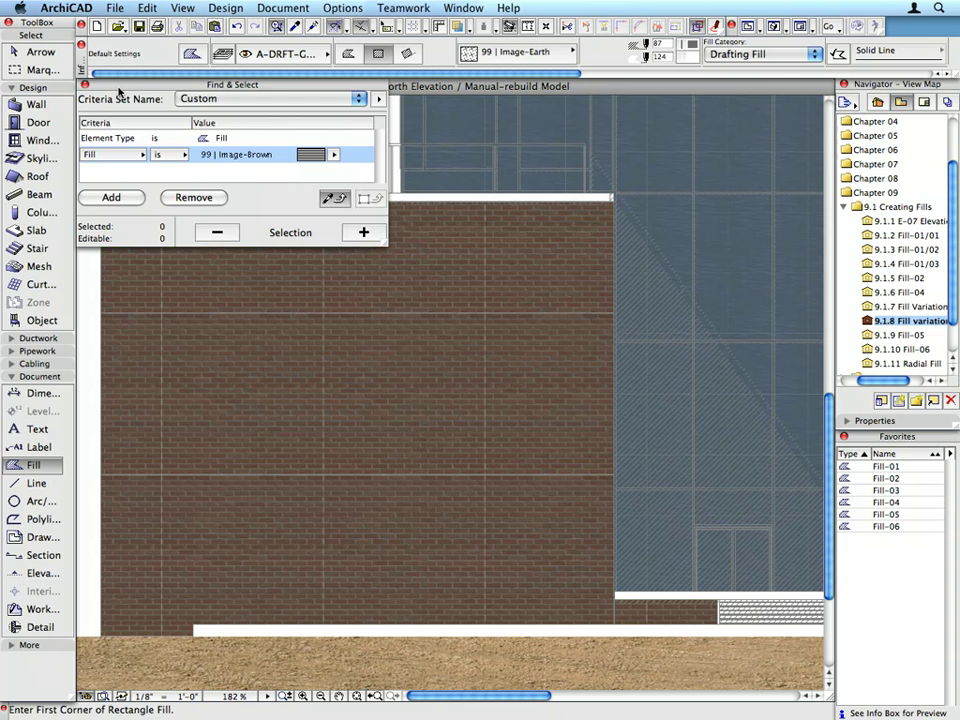
click(85, 87)
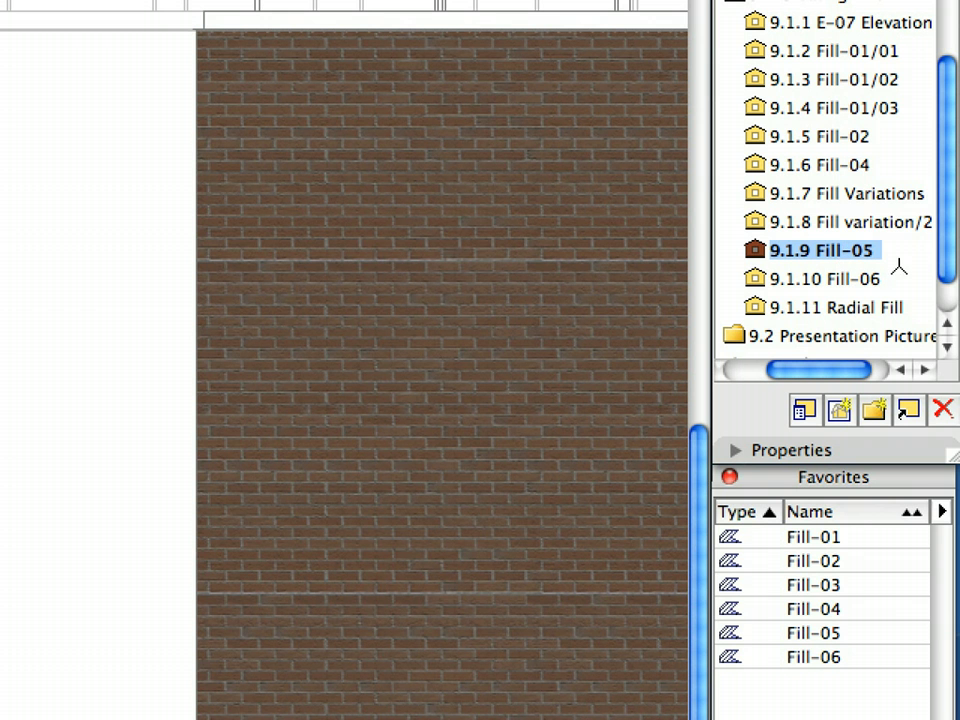
In the 9.1.9 Fill-05 view, draw a rectangular fill with the Fill-05 favorite over the blank wall, from marked point 1.1 to 1.2.
click(919, 502)
click(863, 633)
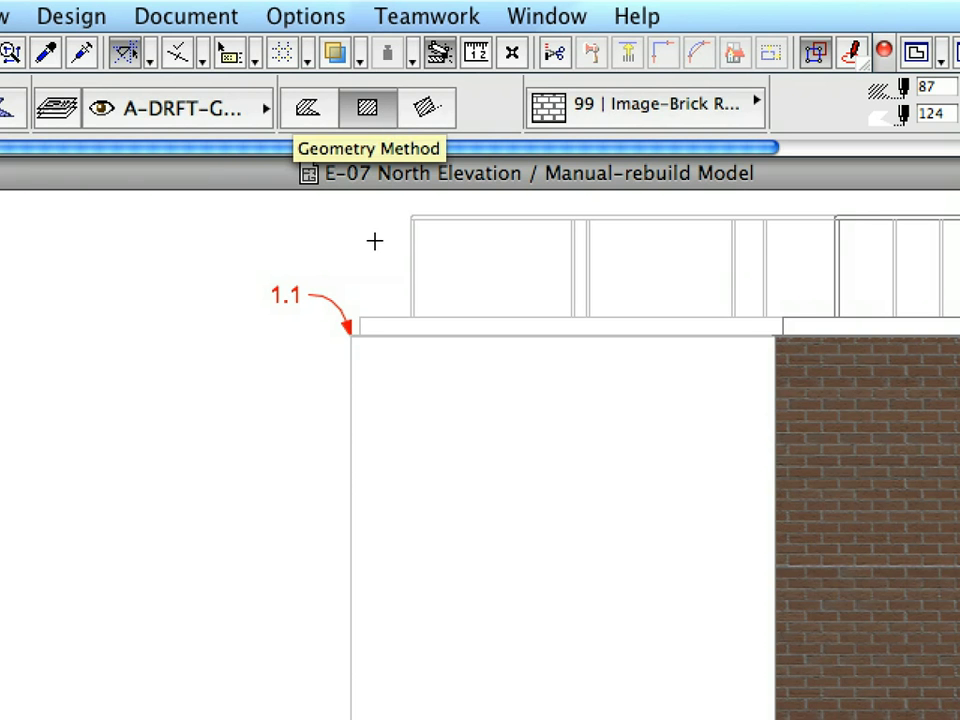
click(352, 335)
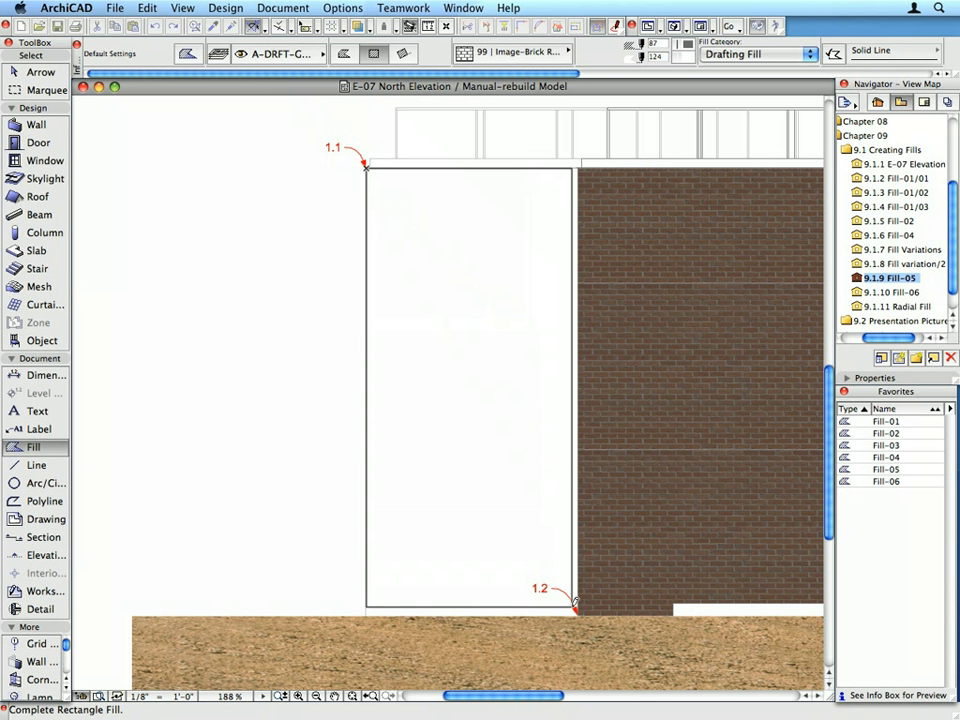
click(578, 607)
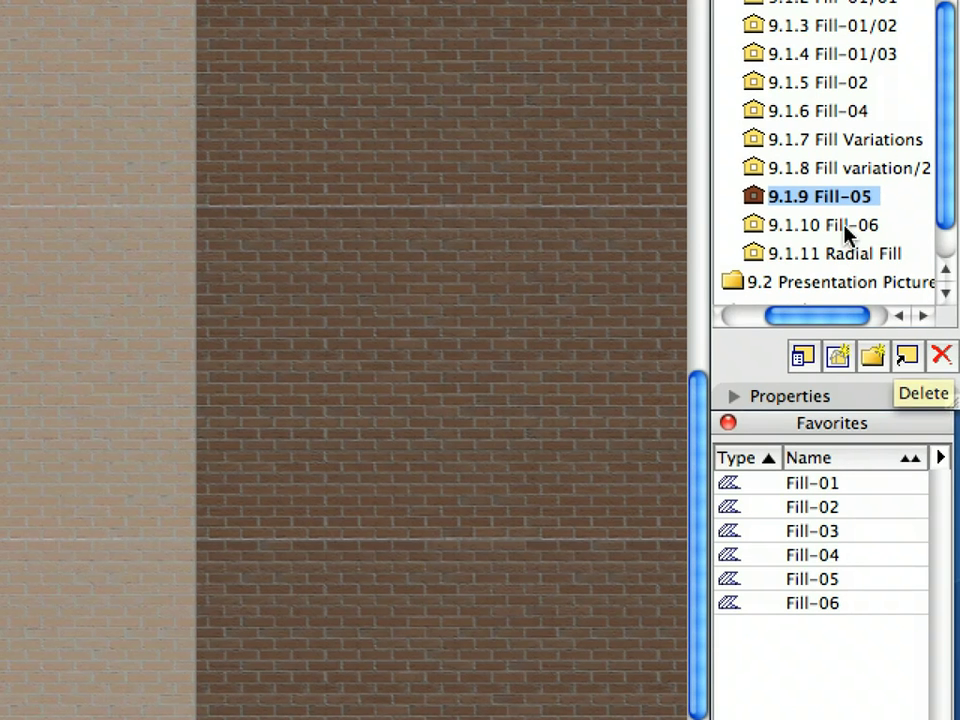
Open the 9.1.10 Fill-06 view and draw a rectangular Radial Gradient Fill with the Fill-06 favorite from marked point 1.1 to 1.2.
click(901, 294)
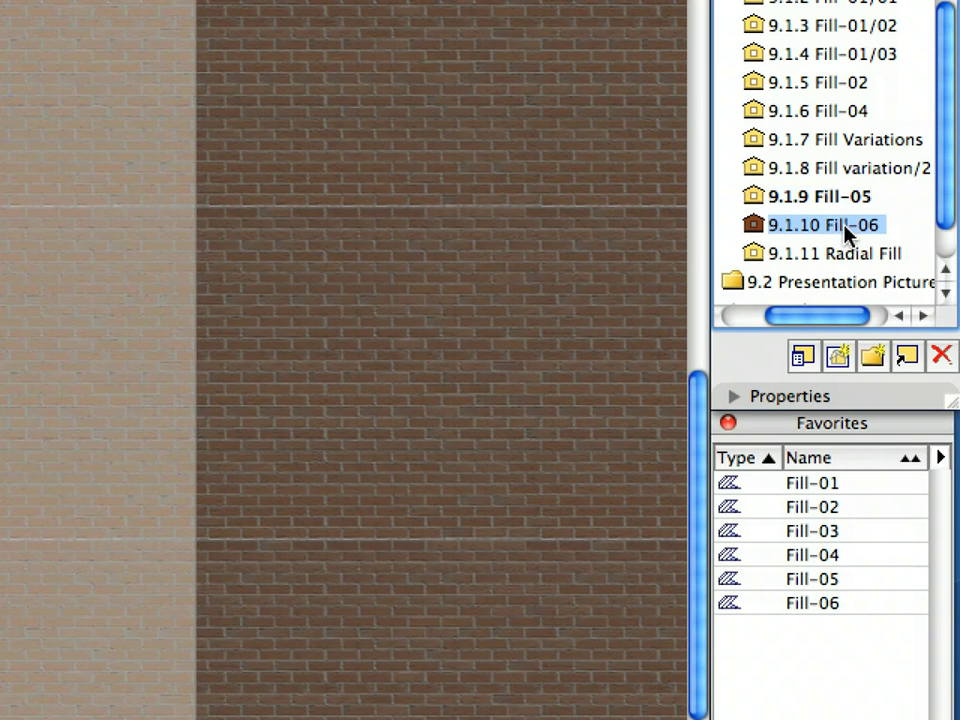
double_click(846, 232)
click(872, 580)
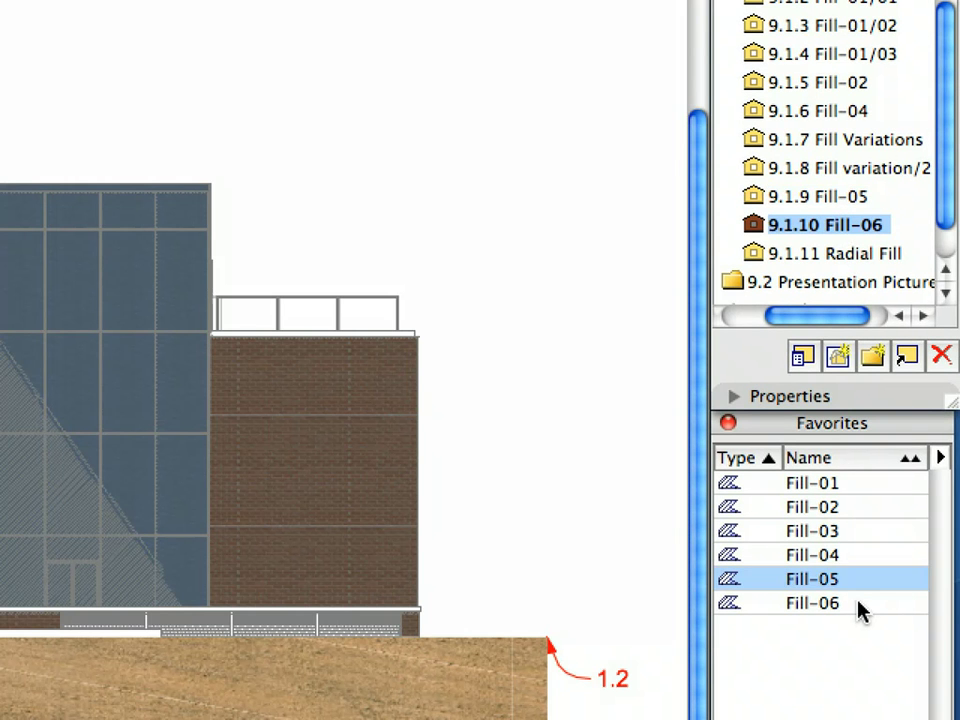
click(854, 606)
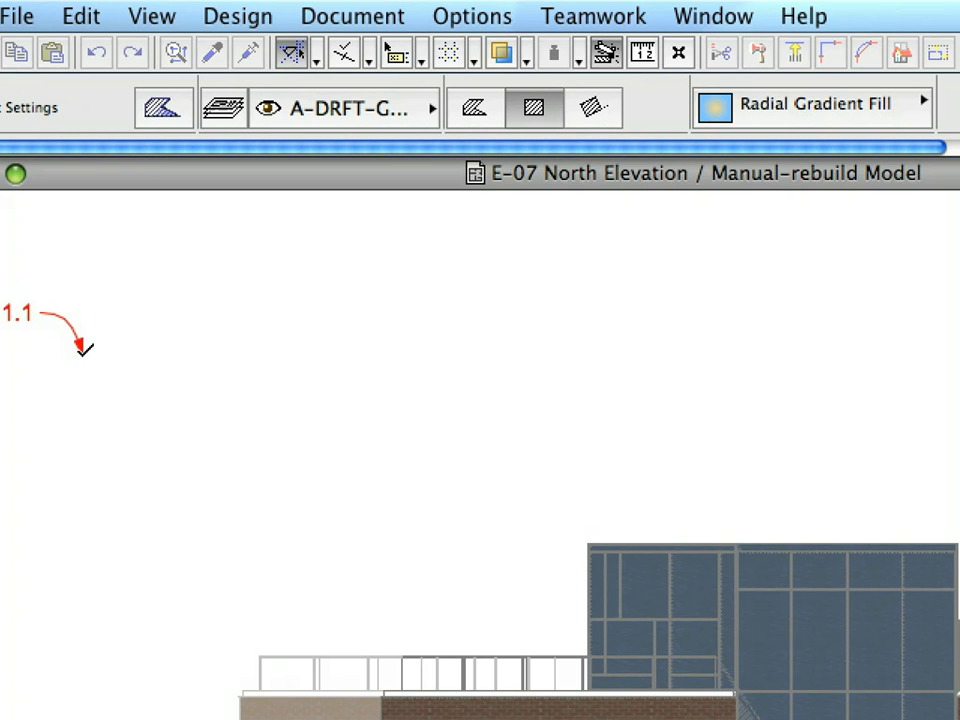
click(84, 348)
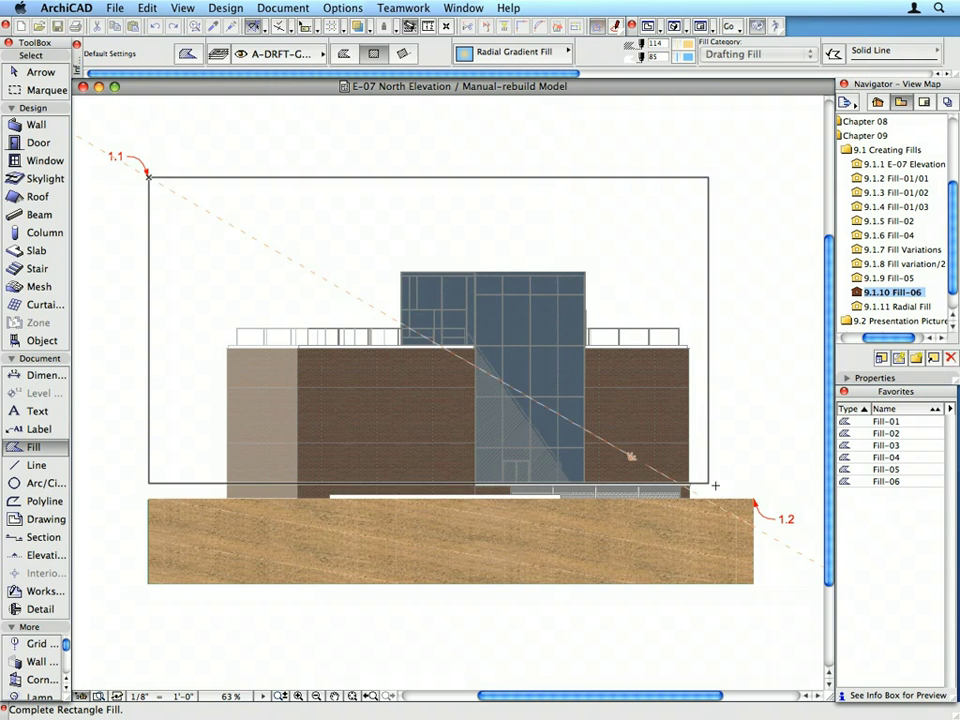
click(753, 496)
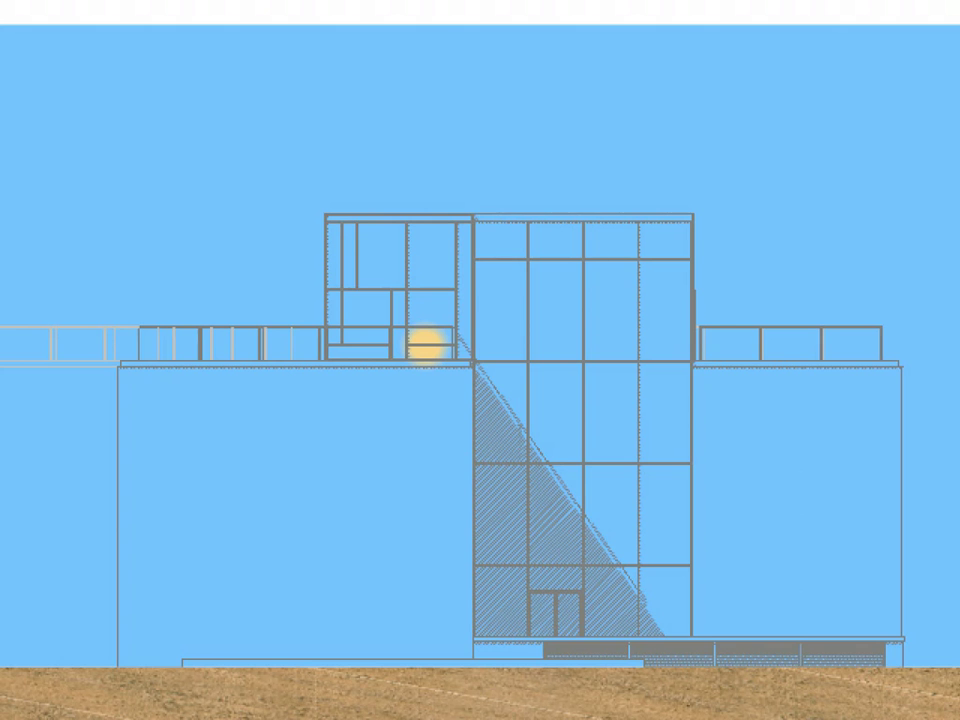
Select the radial gradient sky fill and enlarge its outer and inner gradient circles around the center, keeping the inner one smaller.
click(408, 181)
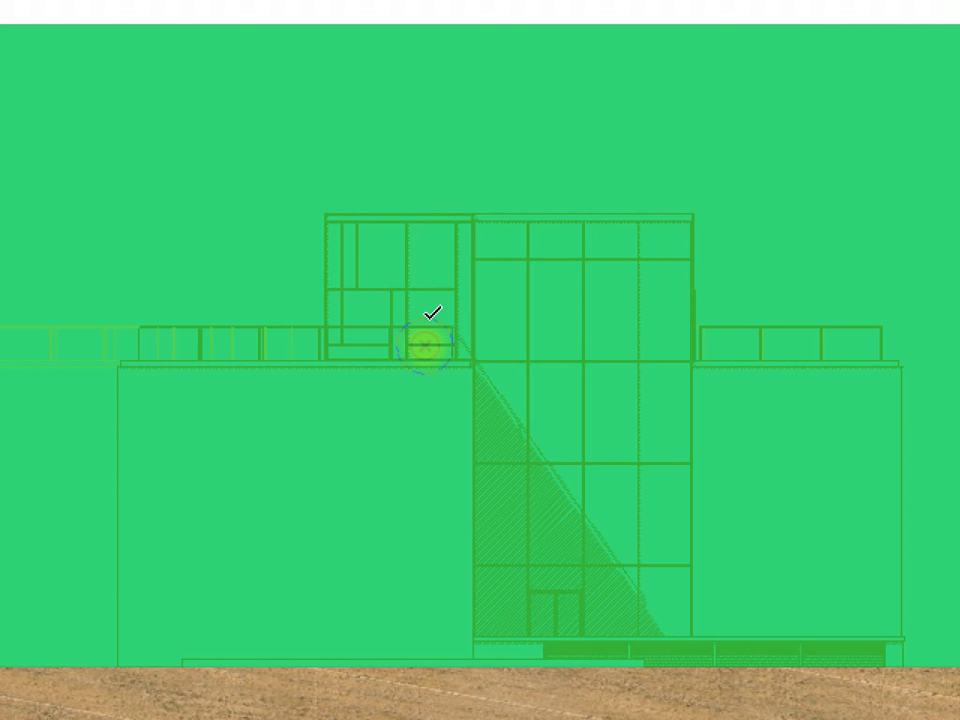
drag(432, 313, 536, 82)
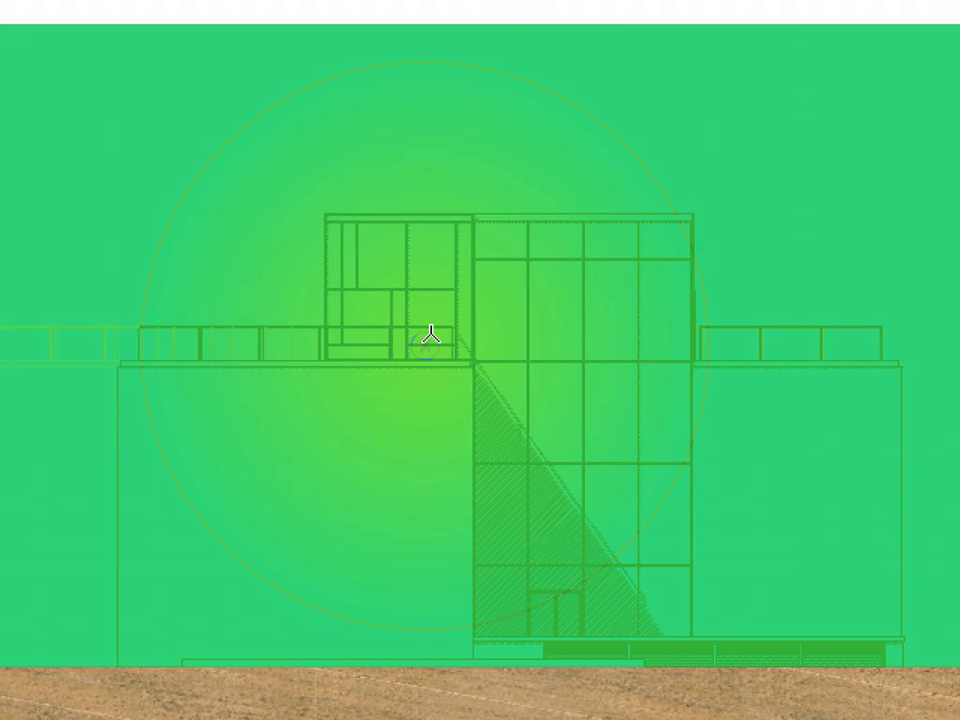
drag(430, 334, 515, 172)
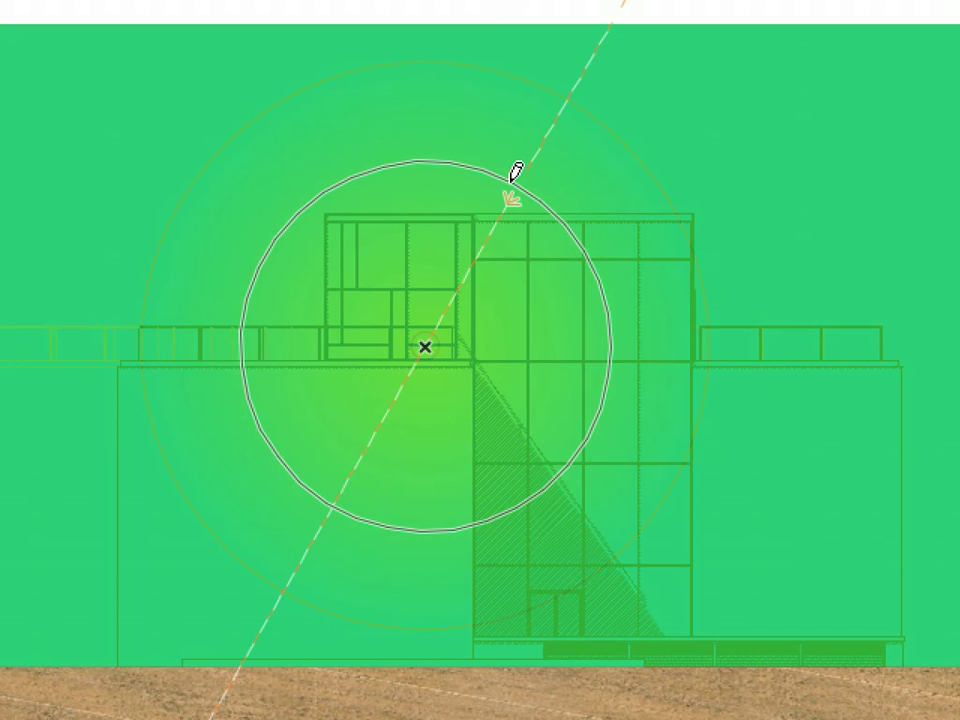
key(Return)
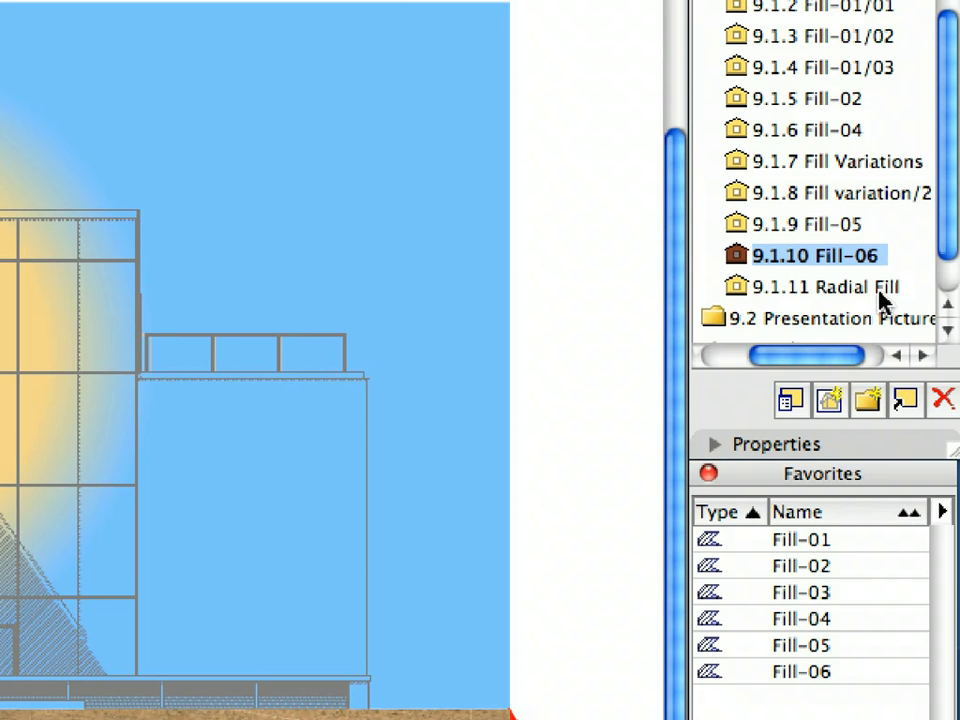
Open the 9.1.11 Radial Fill view and move the radial gradient sky fill's center from marked point 1.1 to point 1.2 below the ground.
click(921, 307)
double_click(880, 290)
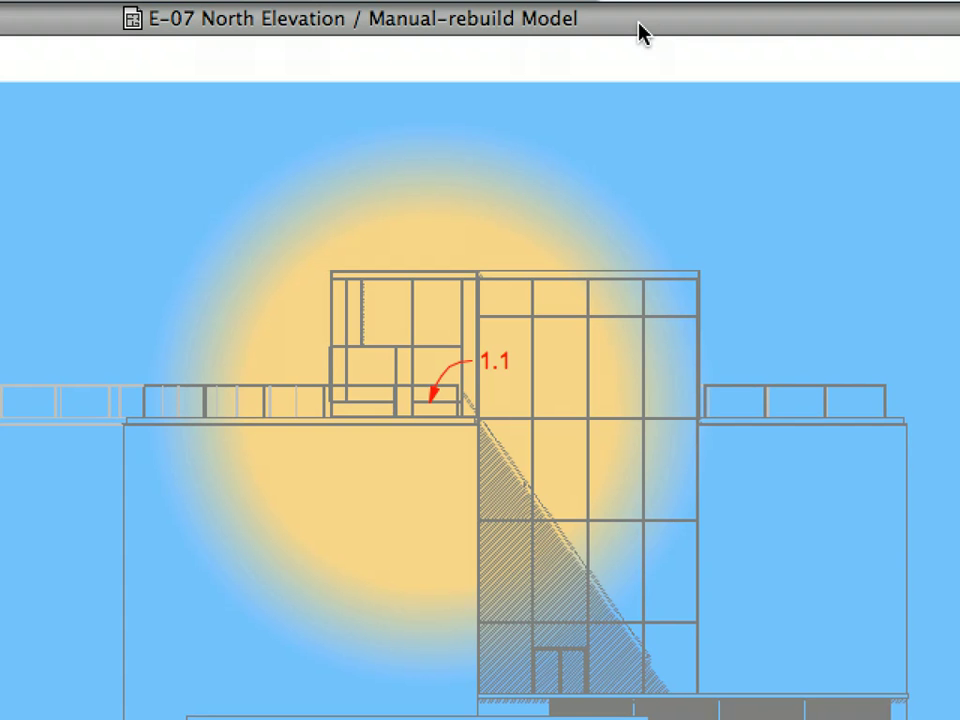
click(521, 139)
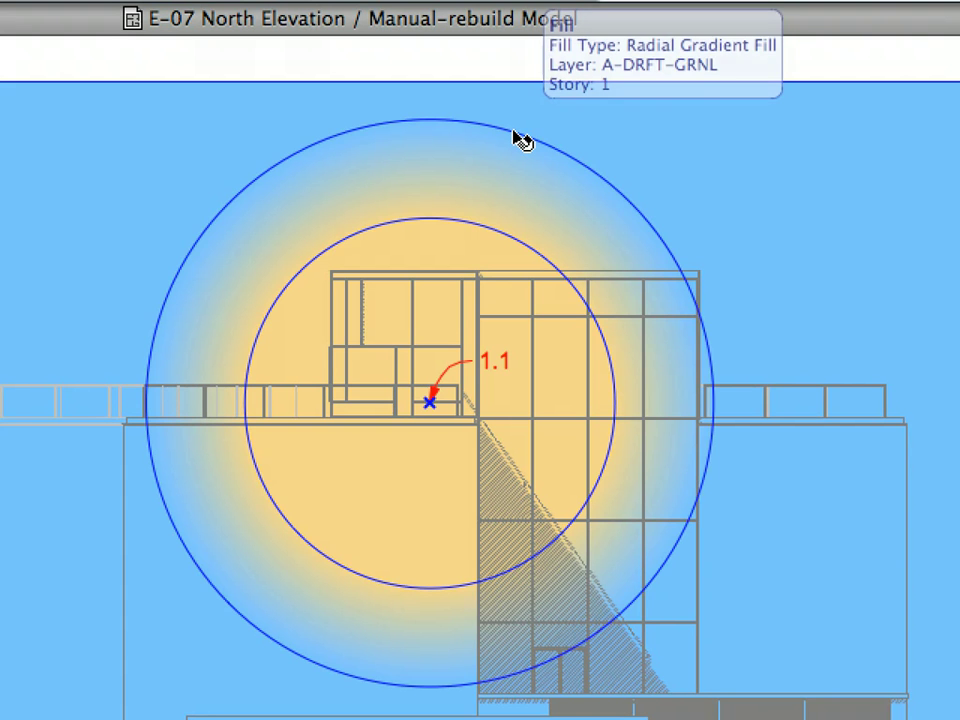
click(525, 132)
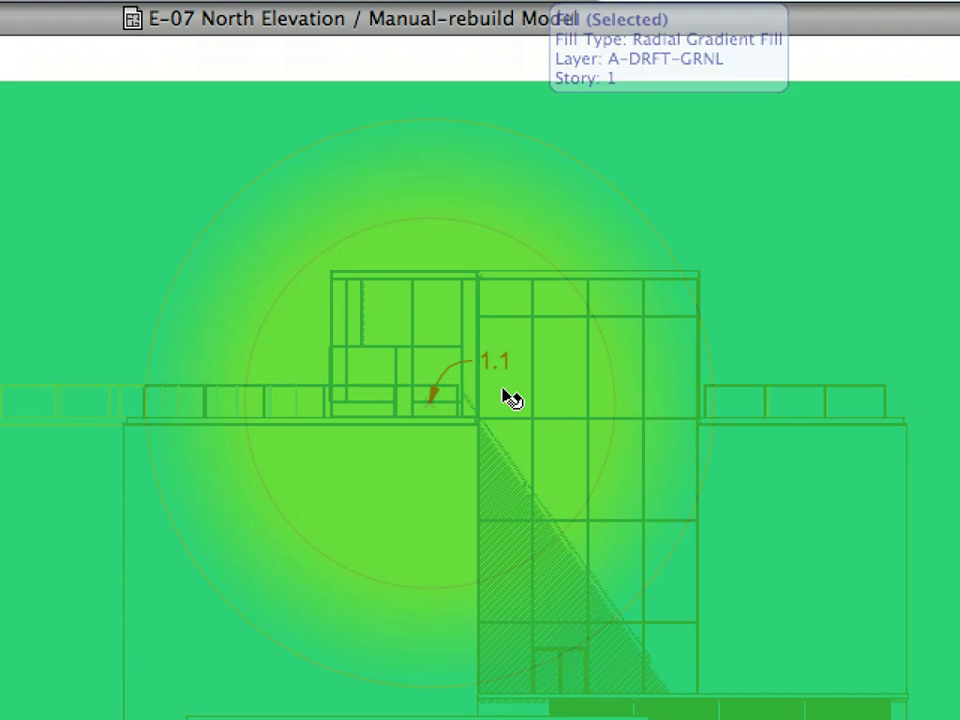
click(432, 396)
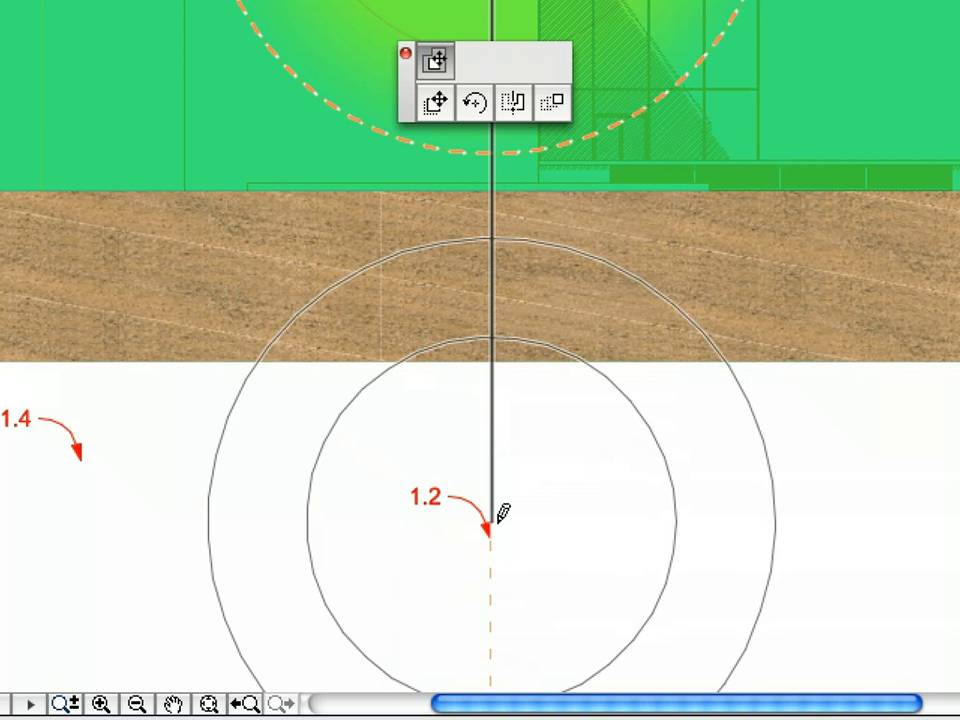
click(491, 536)
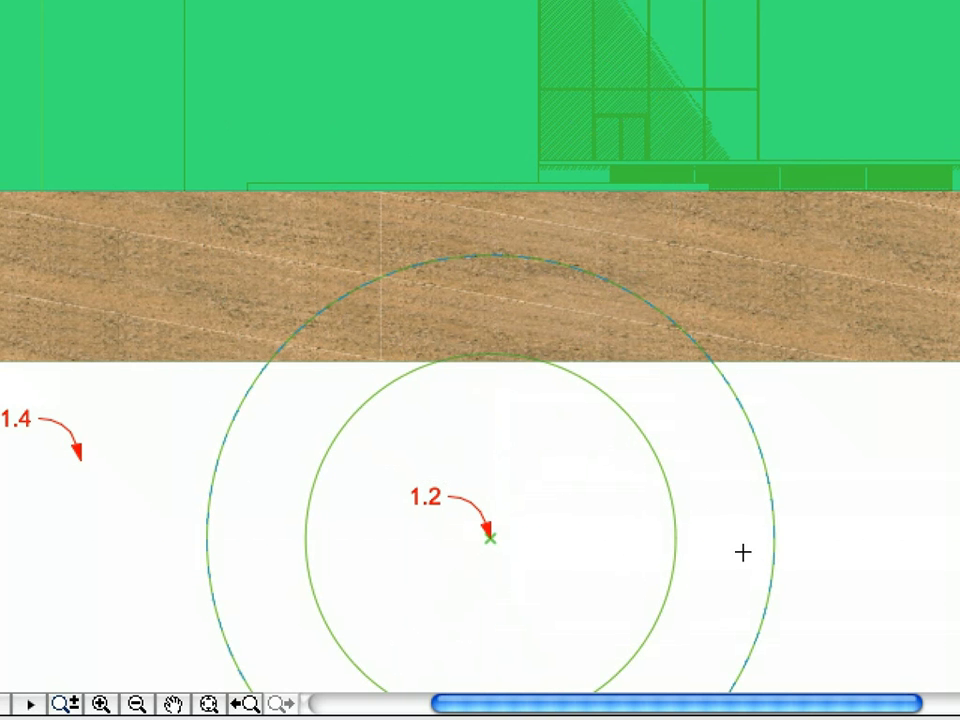
Enlarge the sky fill's outer gradient circle to marked point 1.3 and its inner circle to point 1.4, and clear the selection.
click(226, 435)
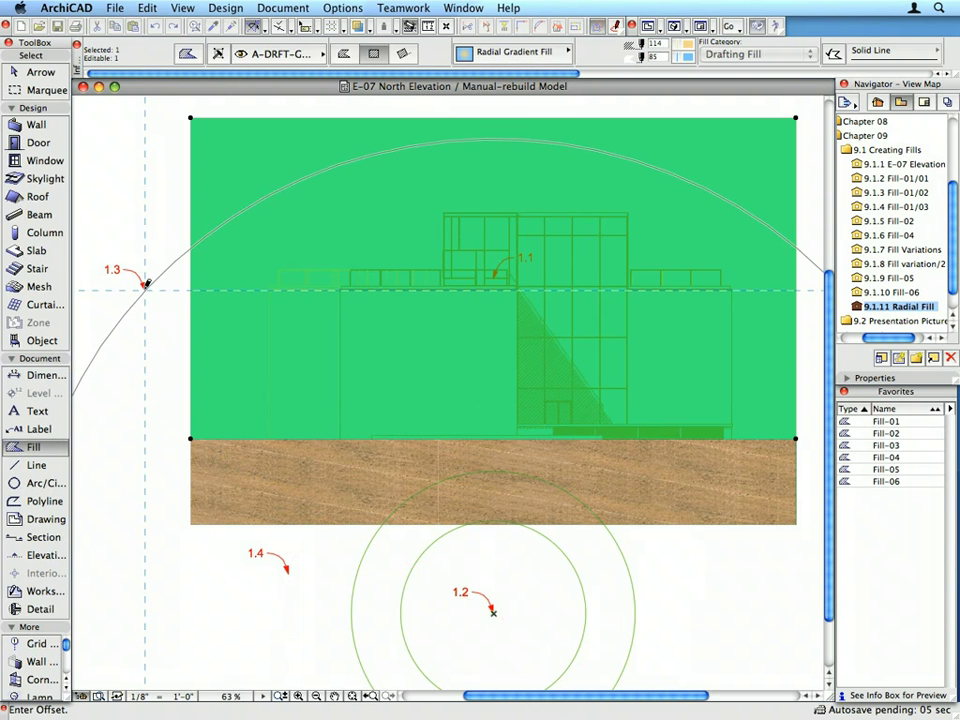
click(146, 285)
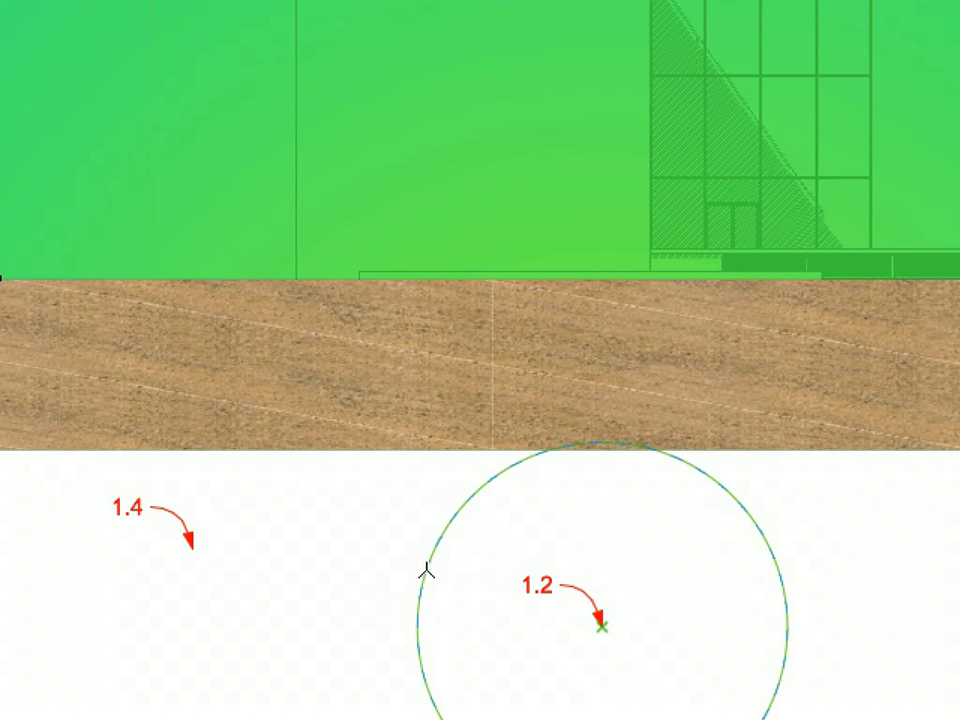
click(430, 562)
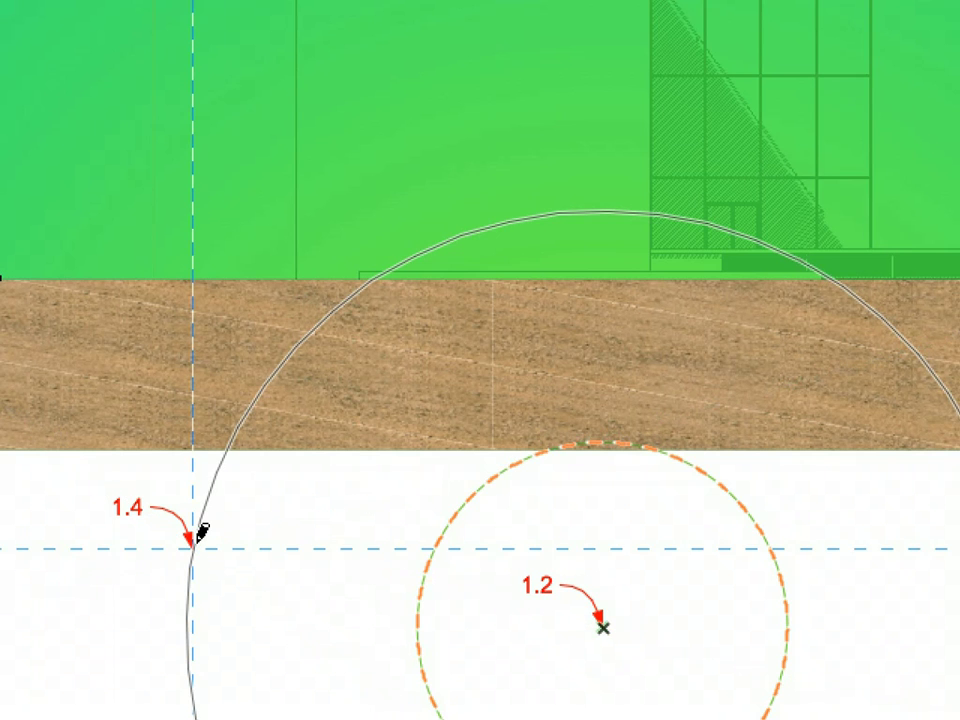
click(195, 540)
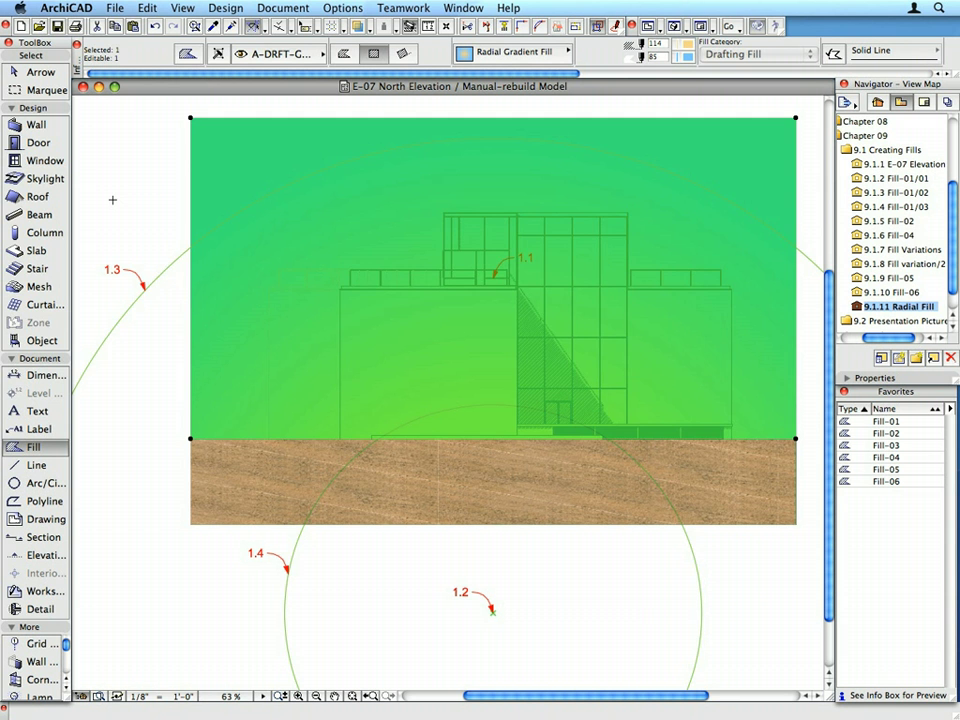
key(Escape)
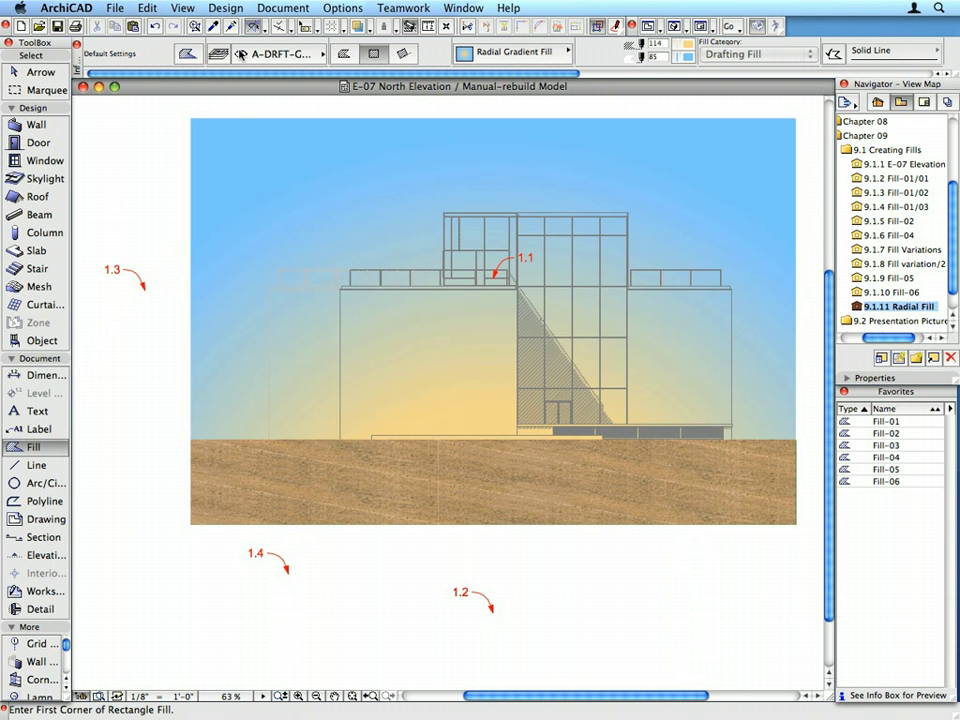